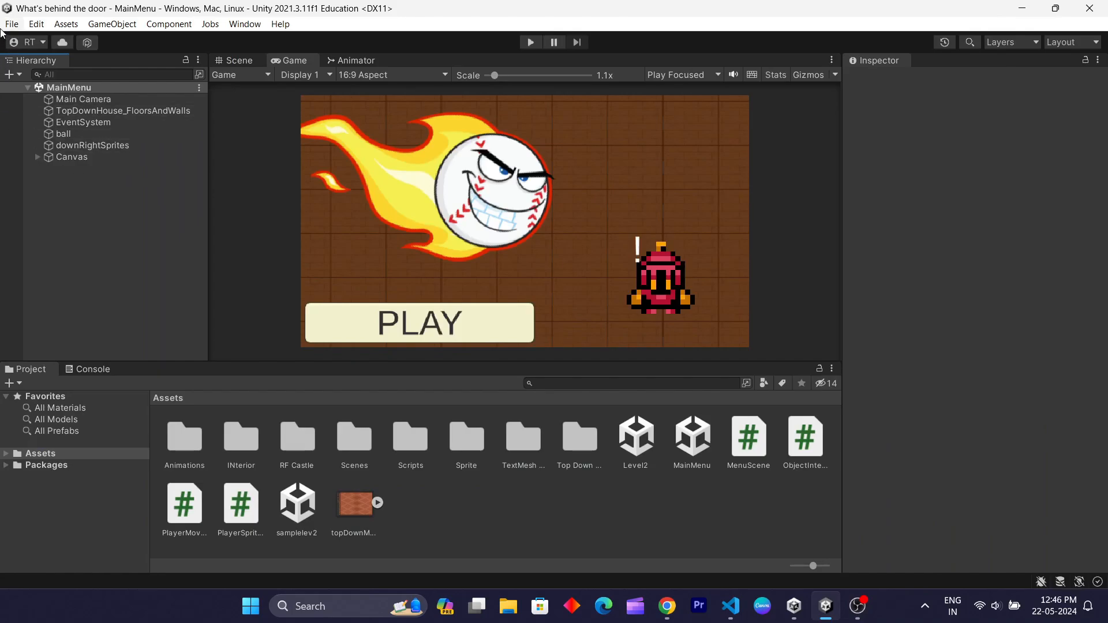
# - Switch the project's build platform to WebGL
pyautogui.click(12, 25)
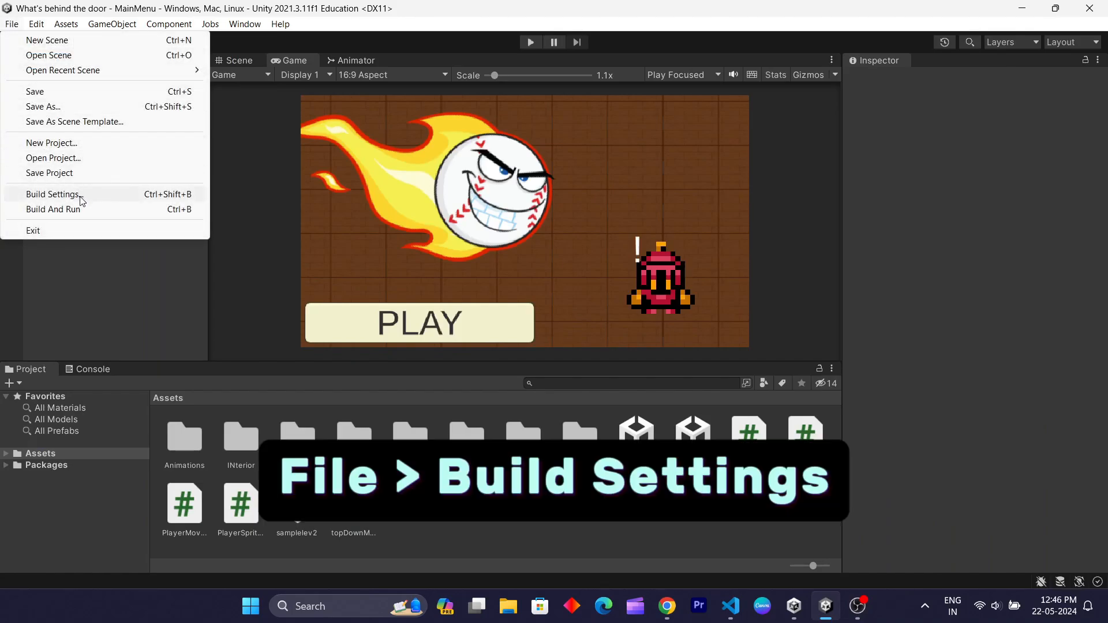
pyautogui.click(56, 195)
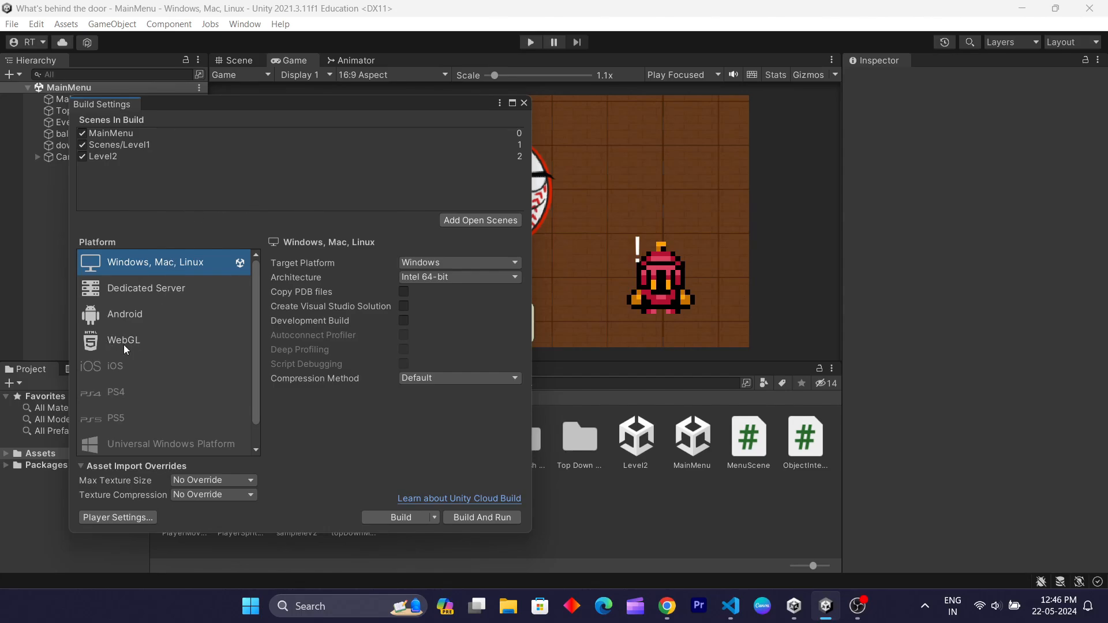
pyautogui.click(134, 372)
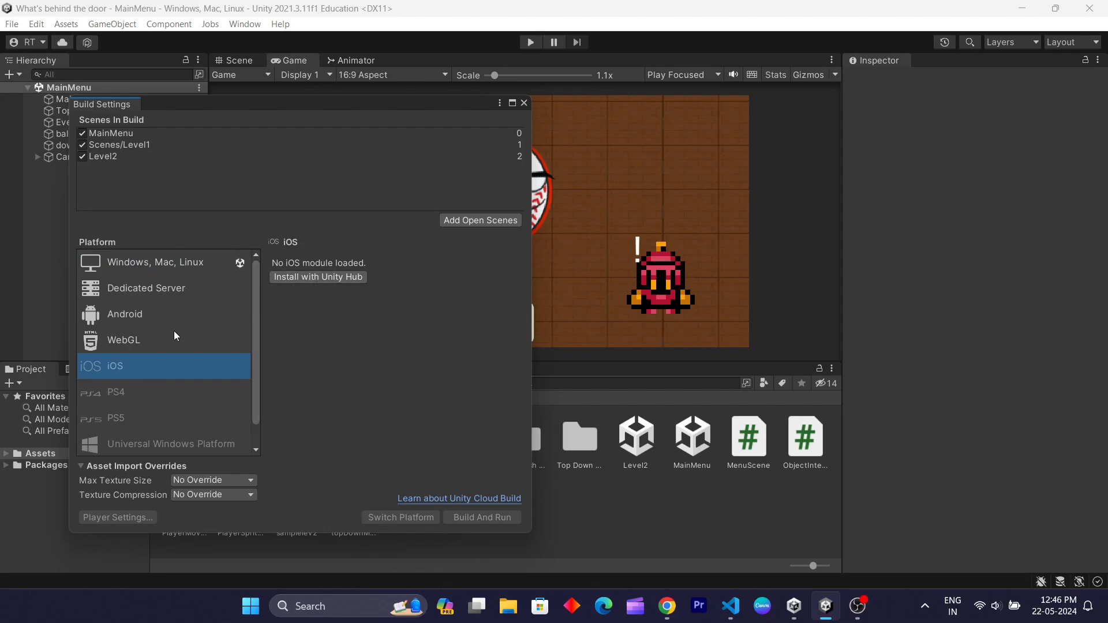
pyautogui.click(161, 344)
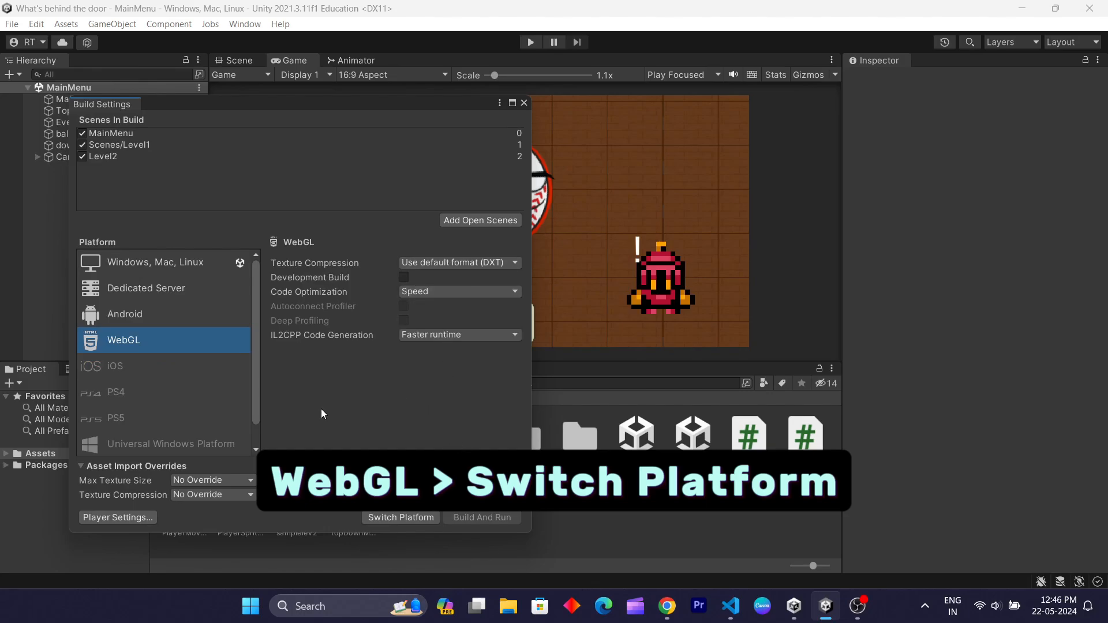
pyautogui.click(387, 518)
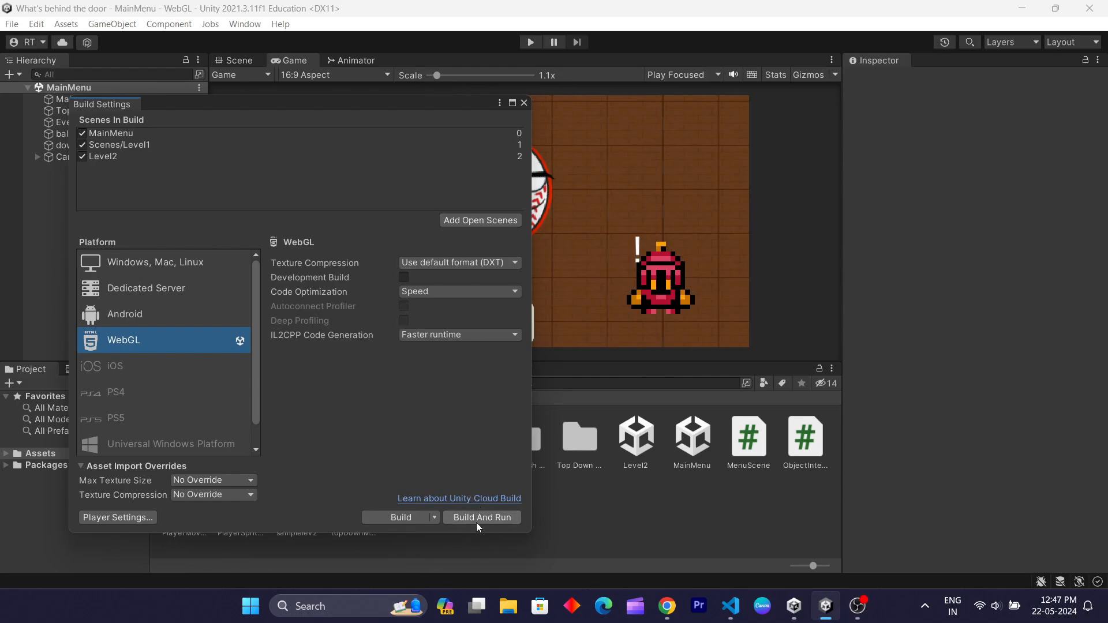
# - Build the WebGL version of the game into the Unity Webgl T folder inside experiments
pyautogui.click(410, 521)
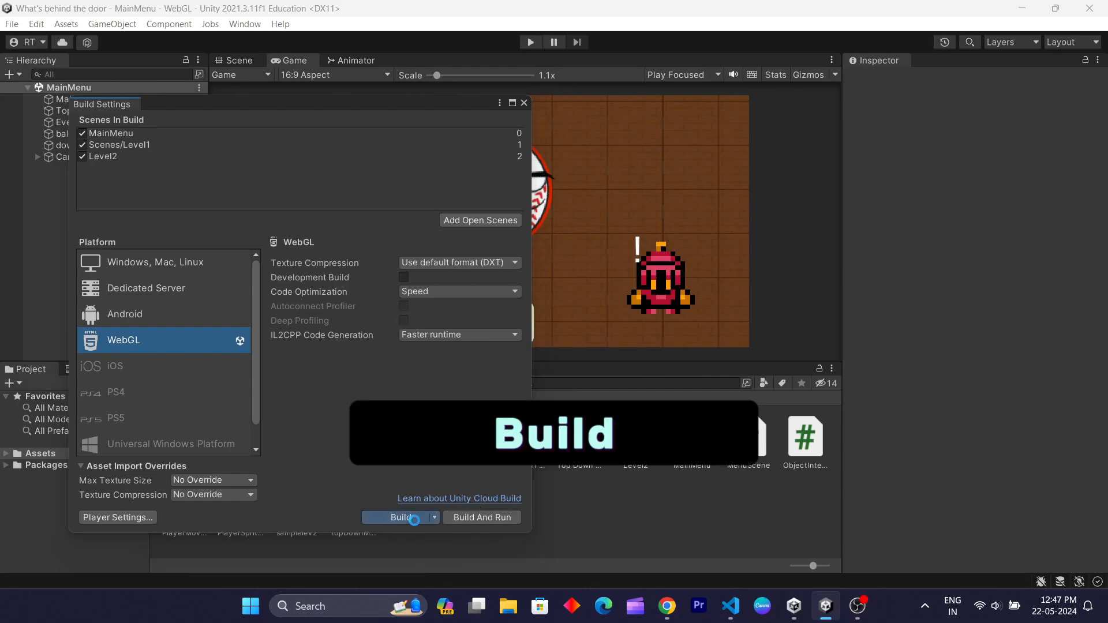
pyautogui.scroll(-6, 440, 202)
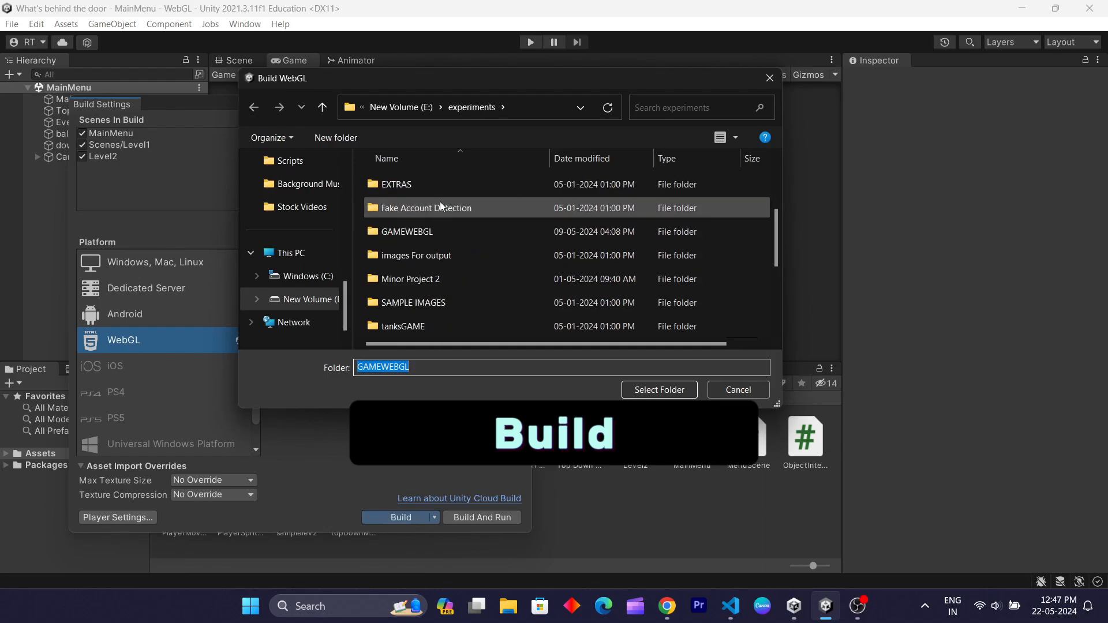
pyautogui.doubleClick(440, 205)
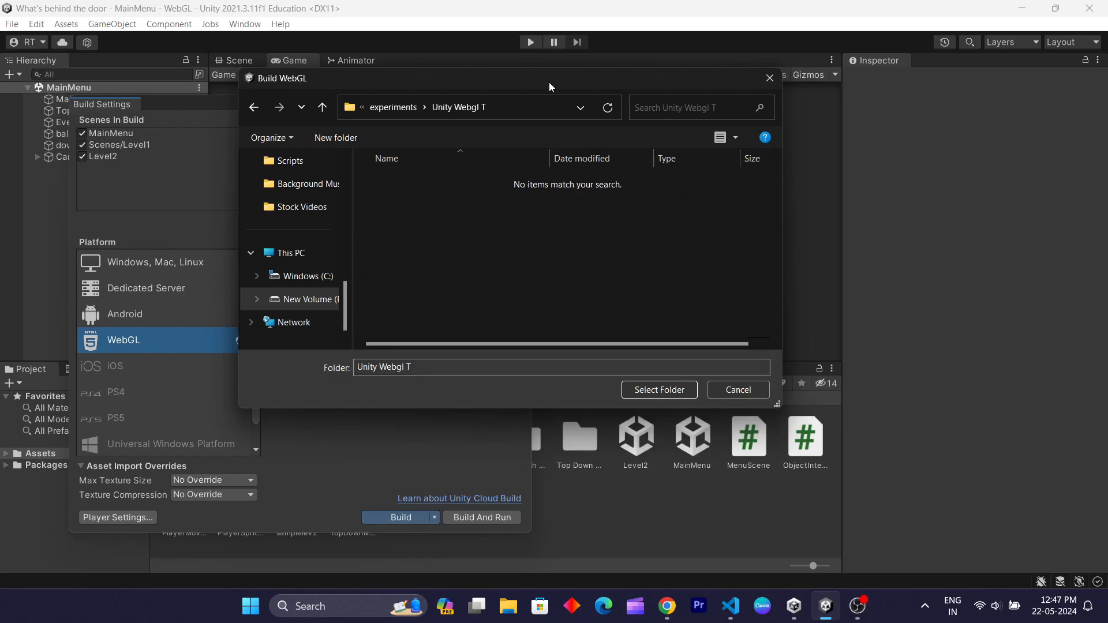
pyautogui.click(670, 393)
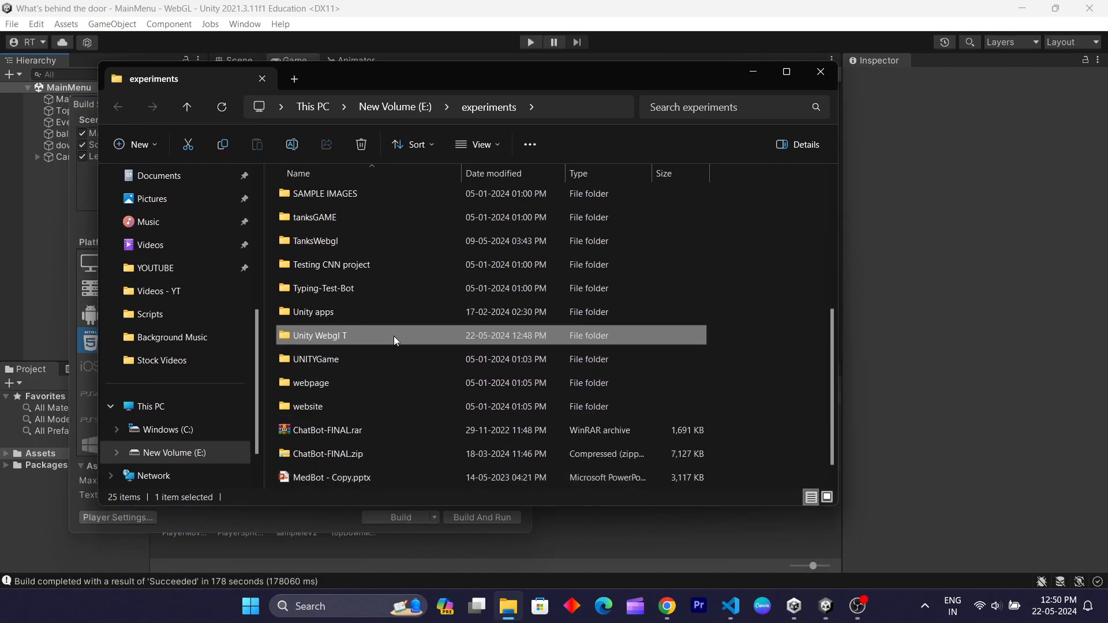
# - Examine the build output in the Unity Webgl T folder, and close the Build Settings
pyautogui.doubleClick(393, 335)
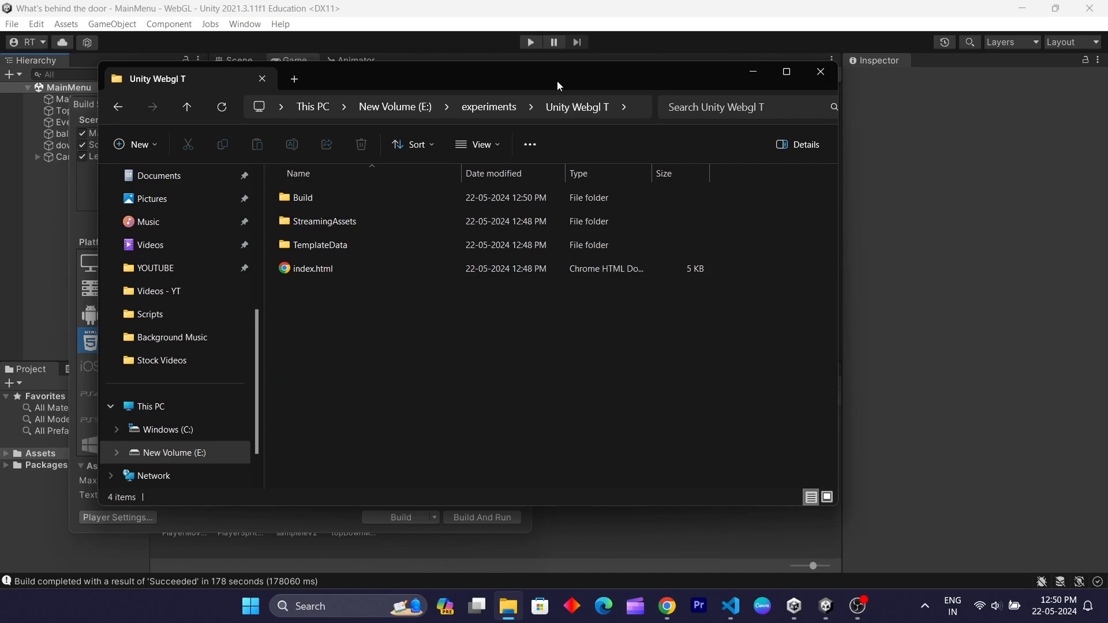
pyautogui.moveTo(542, 71); pyautogui.dragTo(598, 85)
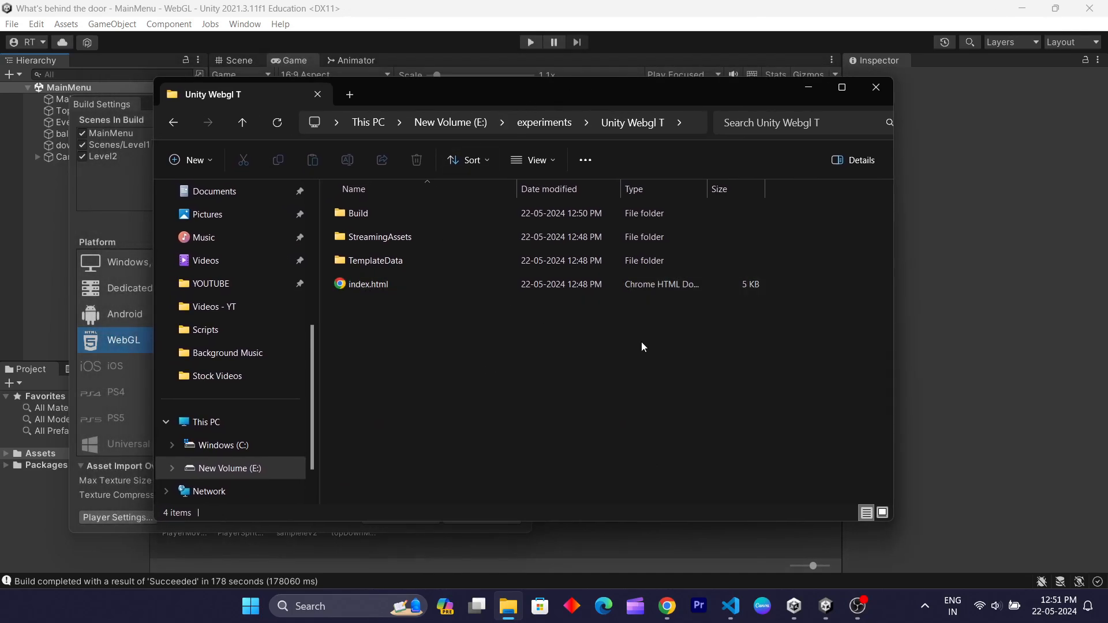
pyautogui.moveTo(641, 341); pyautogui.dragTo(461, 206)
pyautogui.click(616, 334)
pyautogui.click(809, 87)
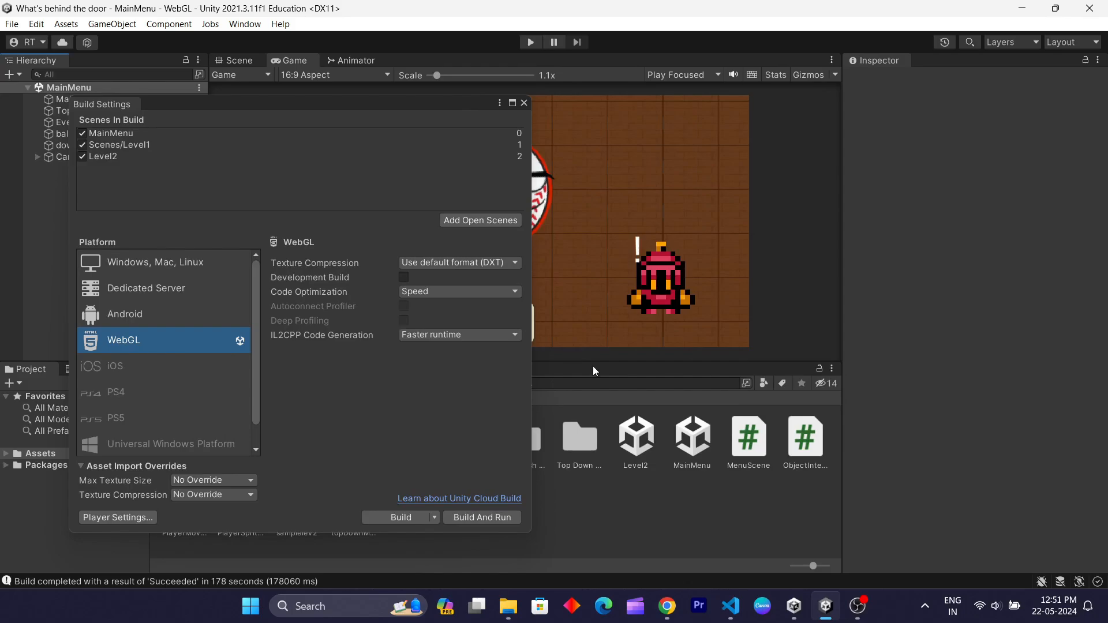
pyautogui.click(524, 103)
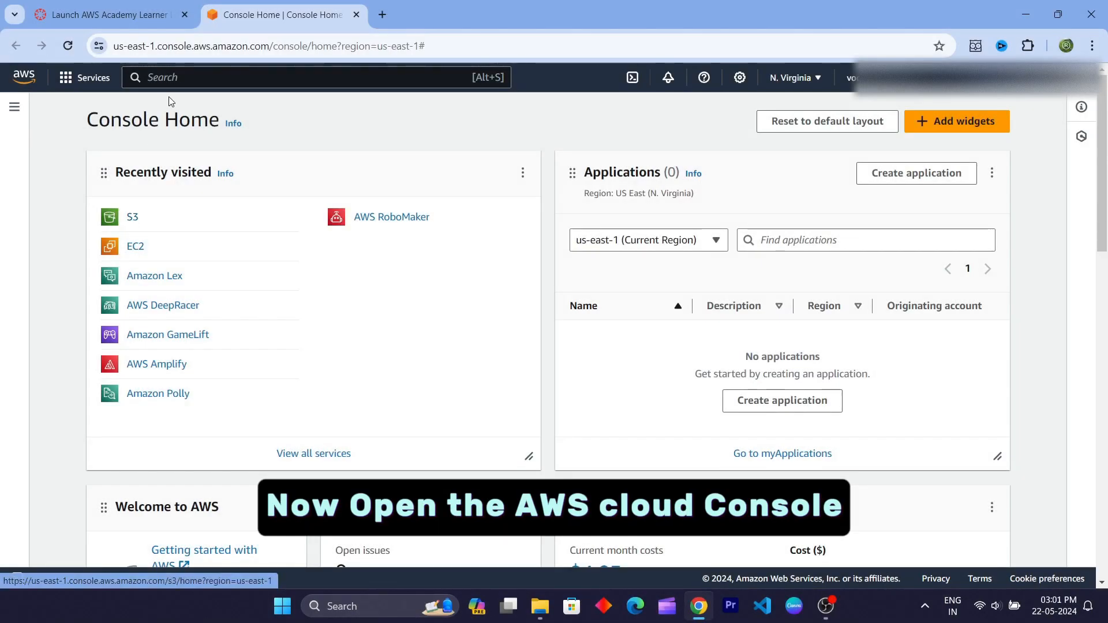
# - In the AWS console in the browser, search for s3 and open the S3 service
pyautogui.click(183, 80)
pyautogui.write('s3')
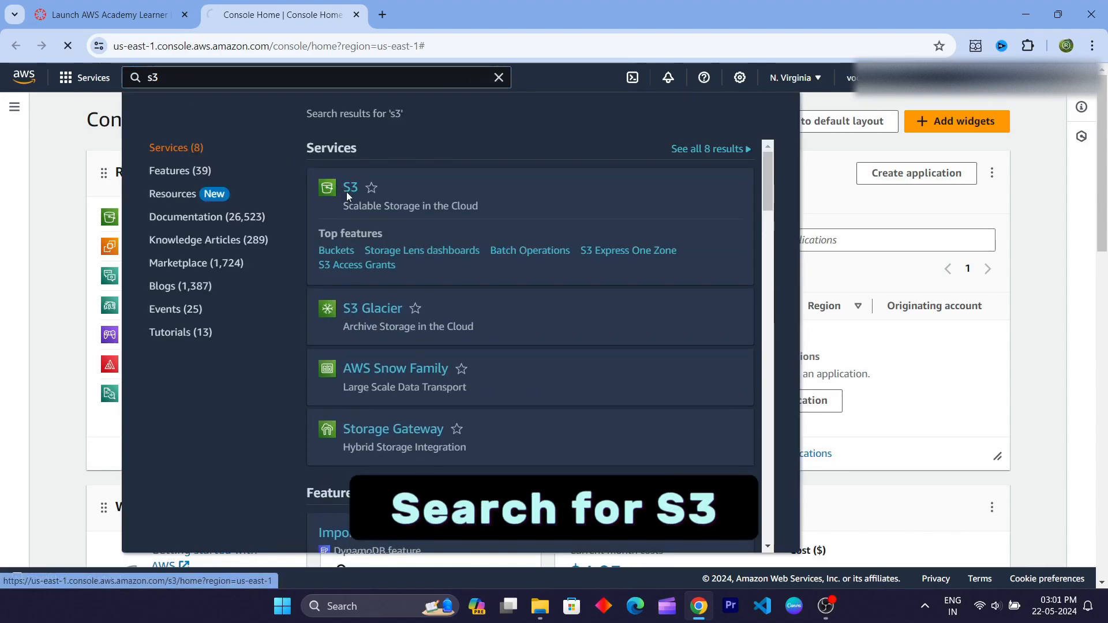
pyautogui.click(346, 191)
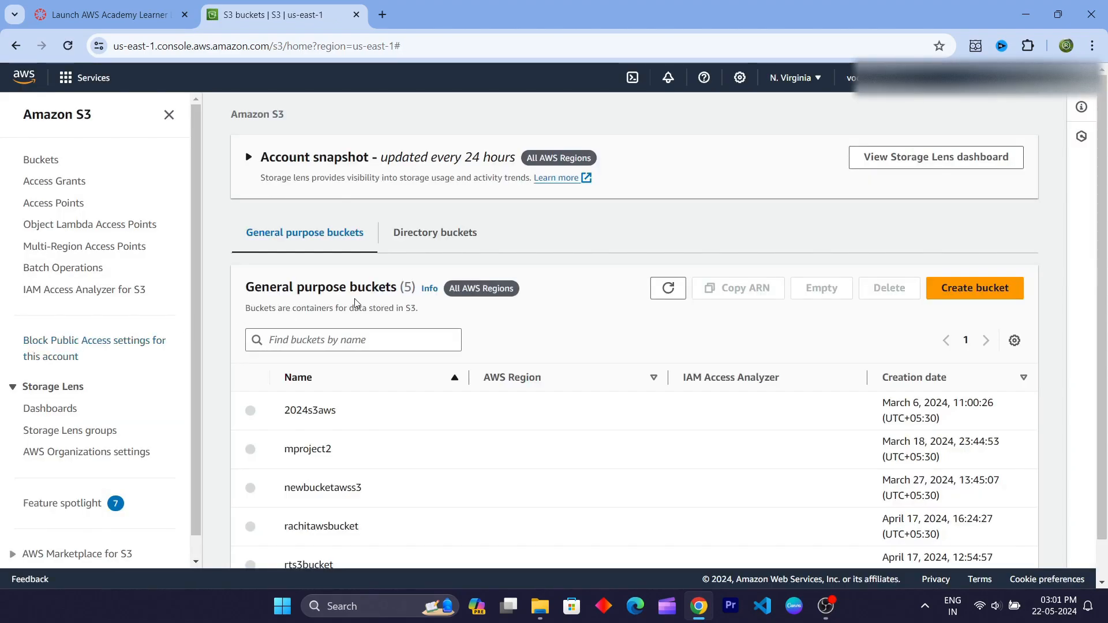
# - Start creating a general purpose bucket and enter unityBuket as its name
pyautogui.click(1000, 278)
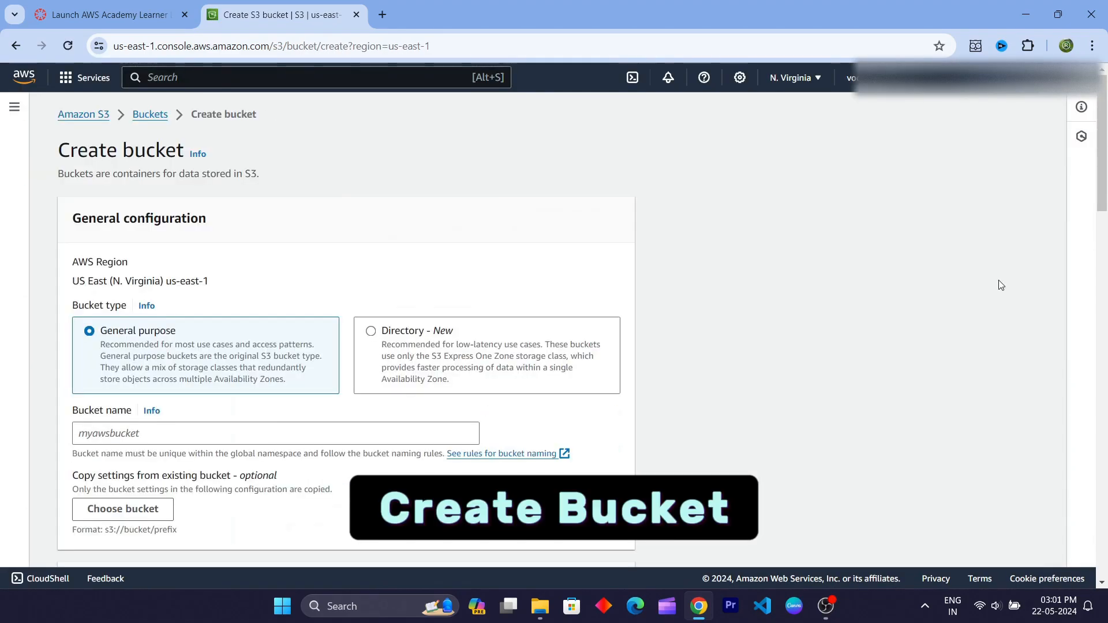
pyautogui.scroll(-2, 347, 339)
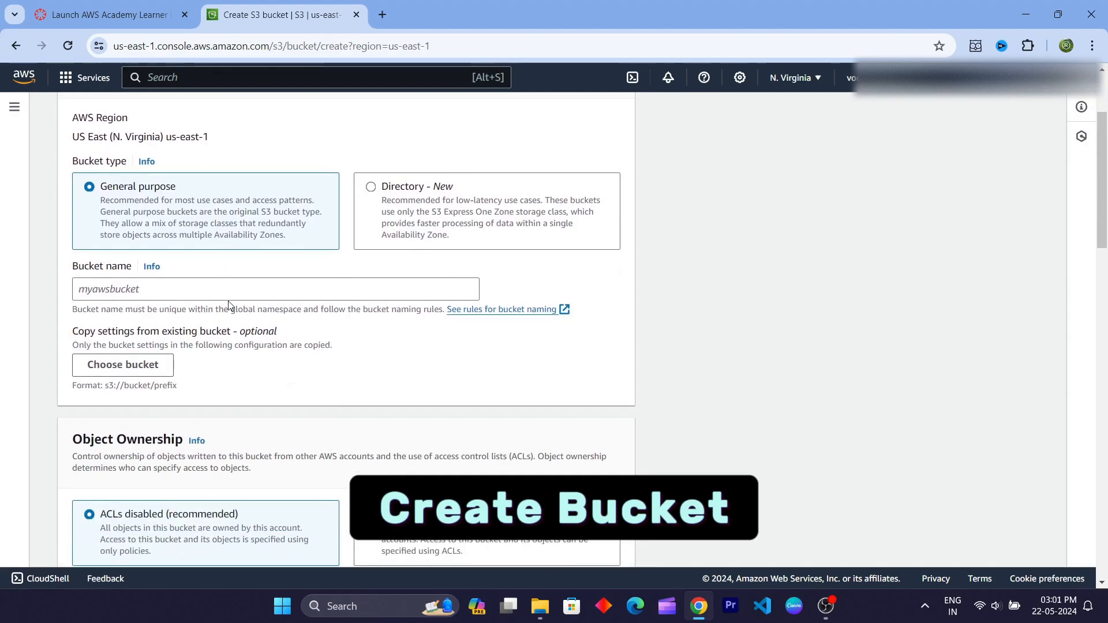
pyautogui.click(228, 297)
pyautogui.write('uni')
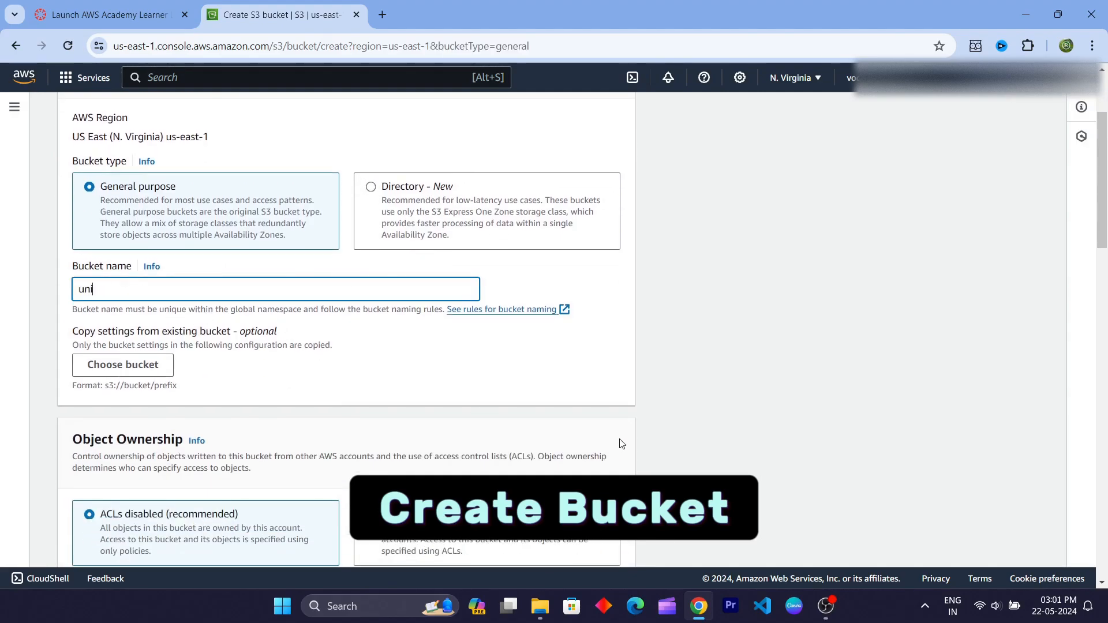
pyautogui.write('tyBuk')
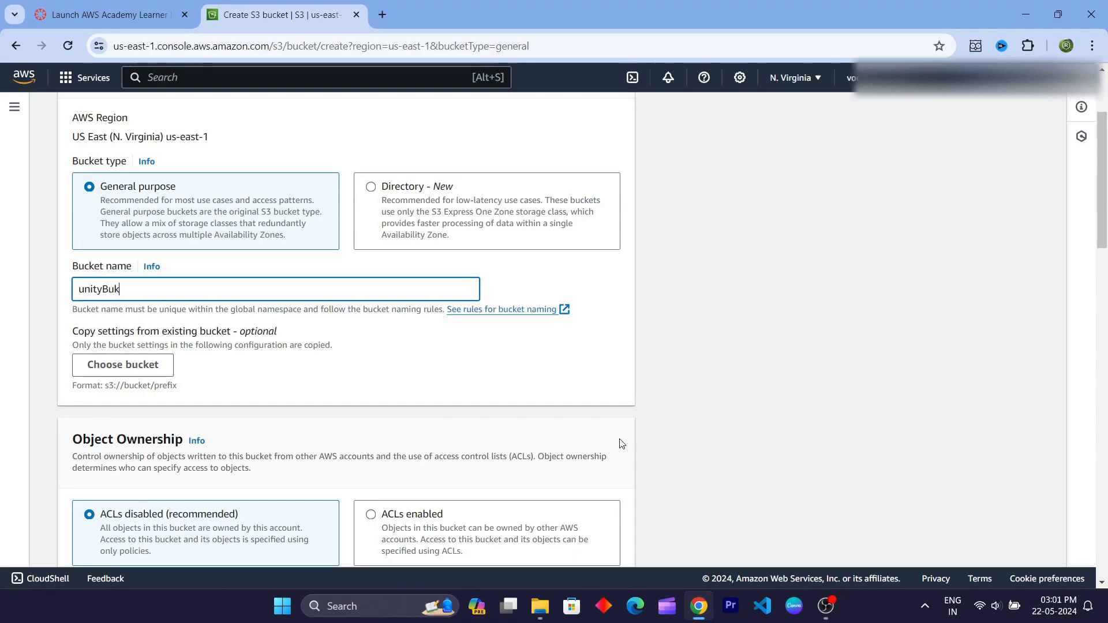
pyautogui.write('et')
# - Enable ACLs for the bucket, turn off Block all public access, and acknowledge the public access warning
pyautogui.scroll(-5, 299, 408)
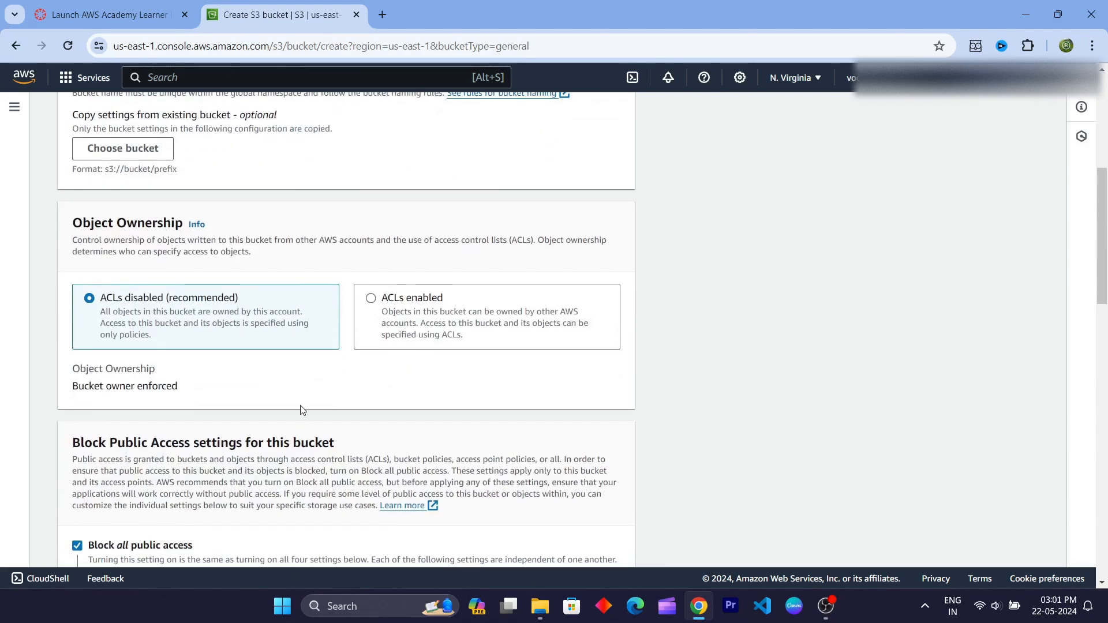
pyautogui.click(392, 269)
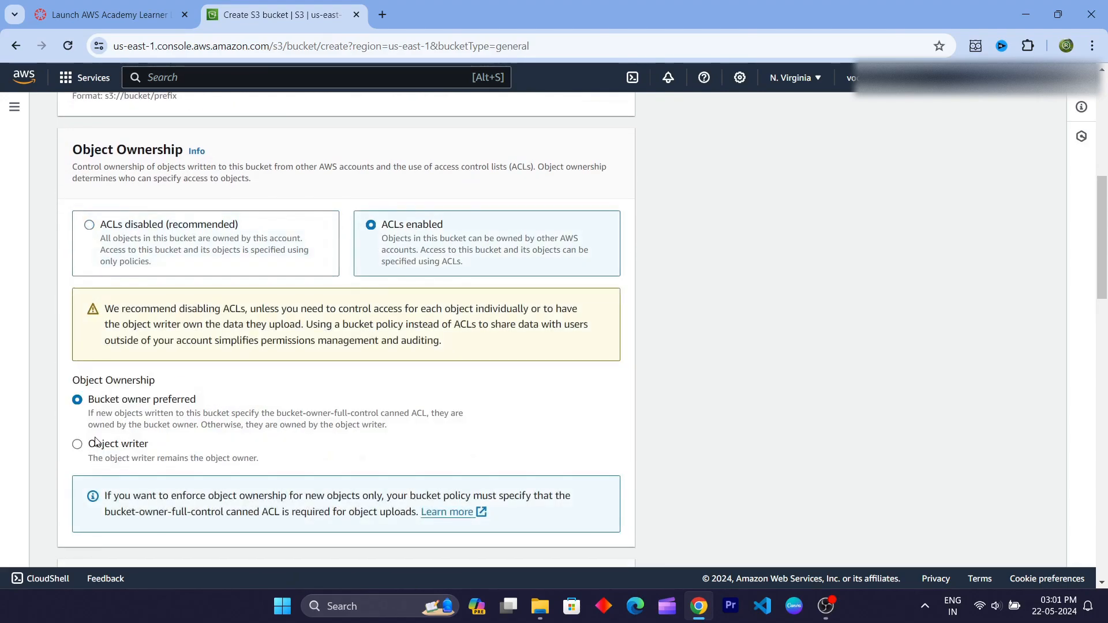
pyautogui.scroll(-1, 96, 441)
pyautogui.scroll(-4, 96, 441)
pyautogui.click(142, 398)
pyautogui.scroll(-6, 144, 402)
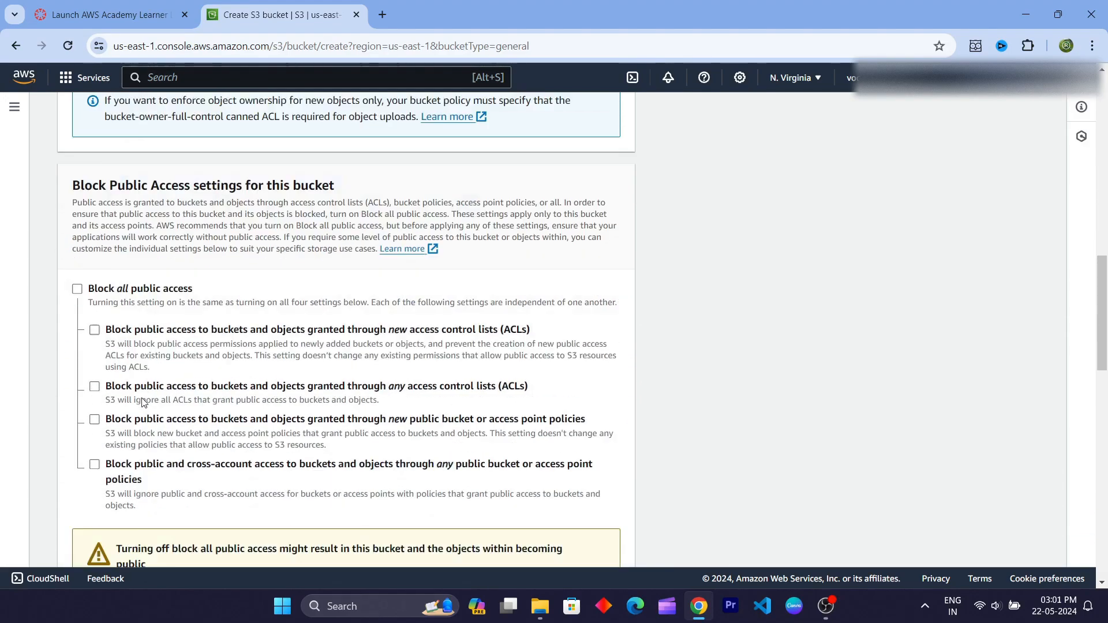
pyautogui.click(155, 381)
# - Enable Bucket Versioning and create the bucket with the default SSE-S3 encryption
pyautogui.scroll(-5, 154, 377)
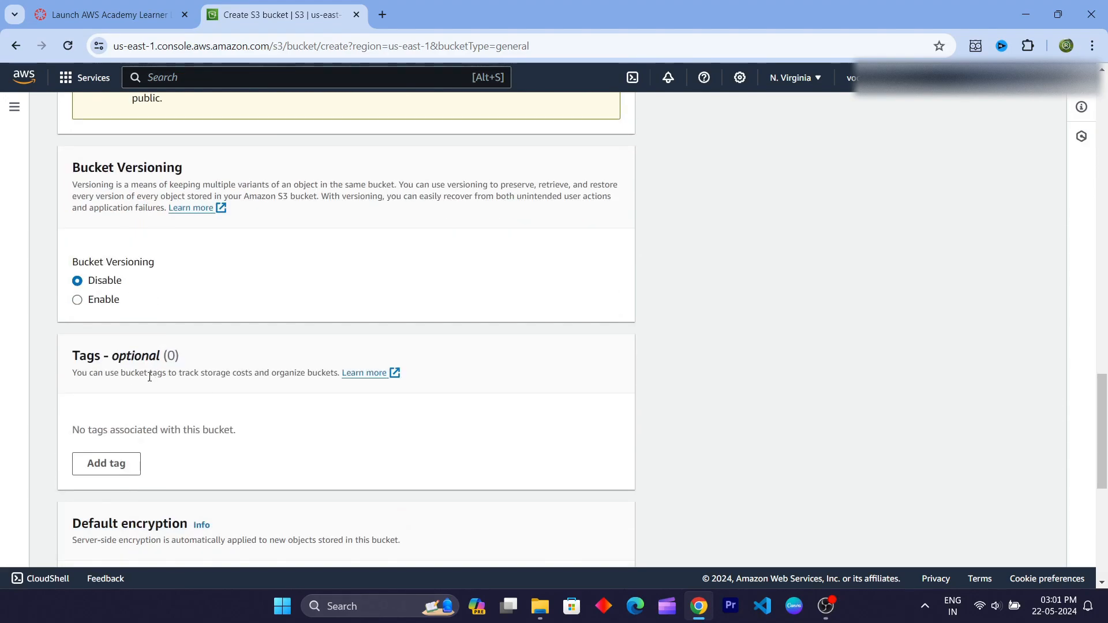
pyautogui.click(115, 307)
pyautogui.scroll(-7, 115, 311)
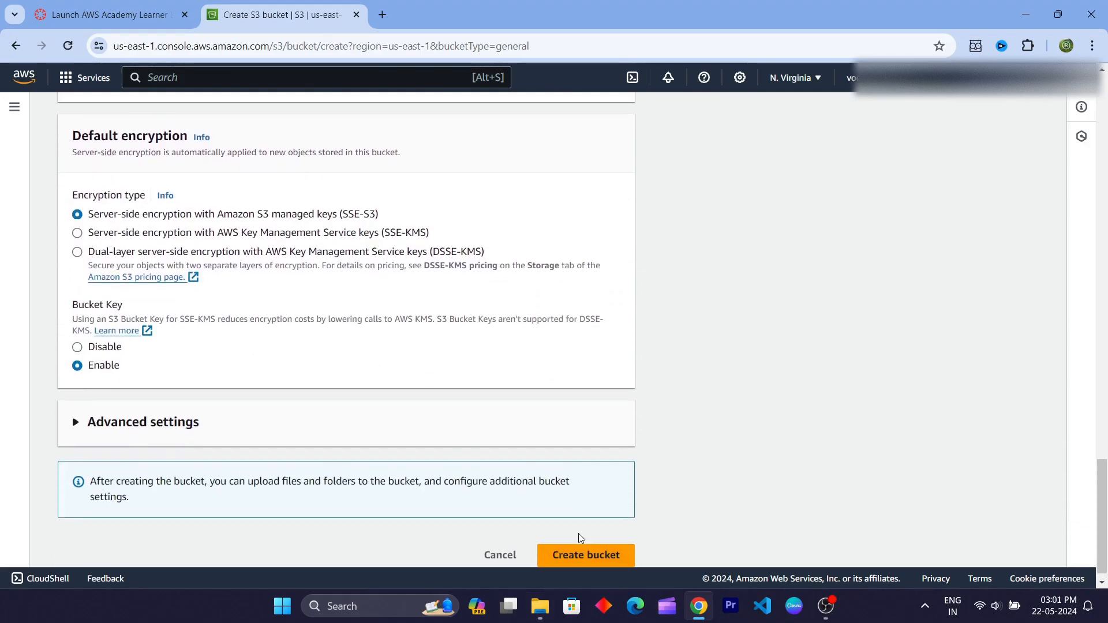
pyautogui.click(596, 541)
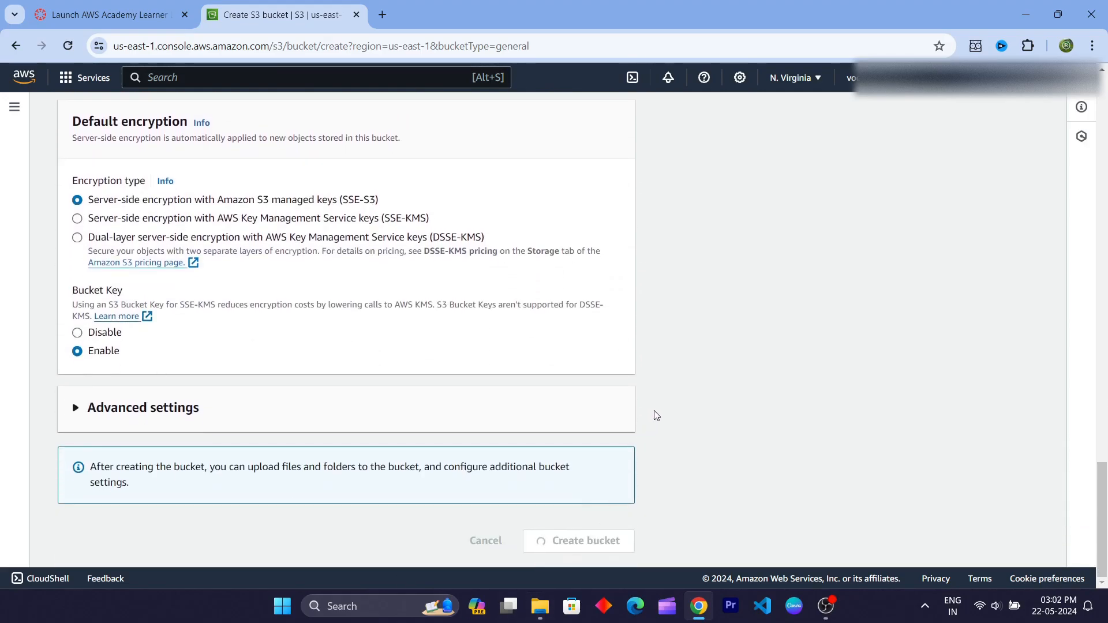
# - Open the unitybuckett bucket and start an upload into it
pyautogui.scroll(-1, 649, 375)
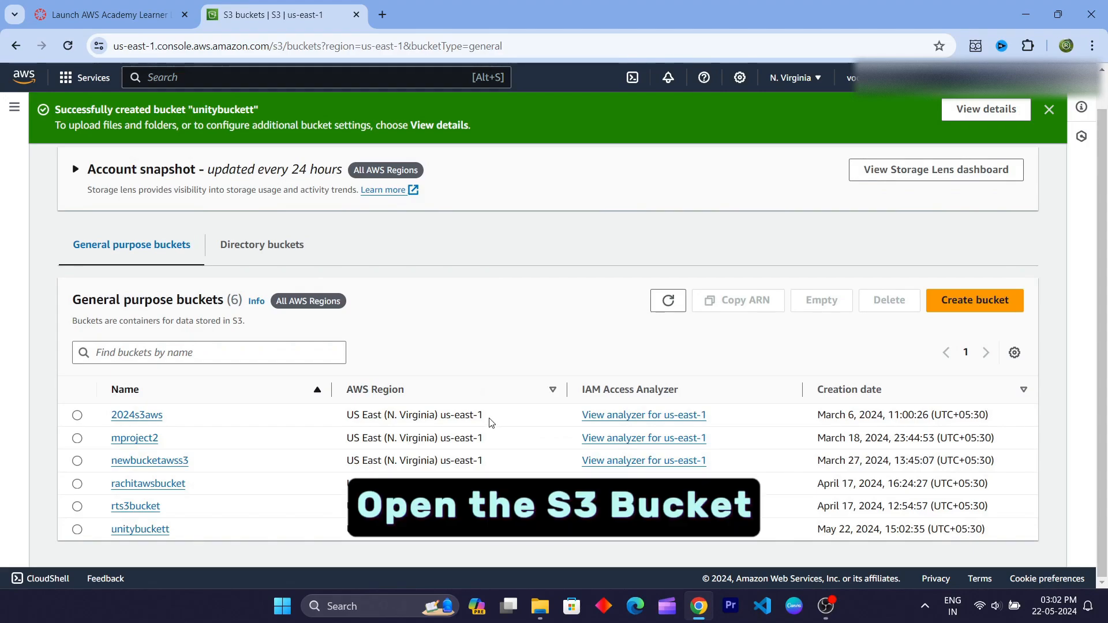
pyautogui.click(130, 533)
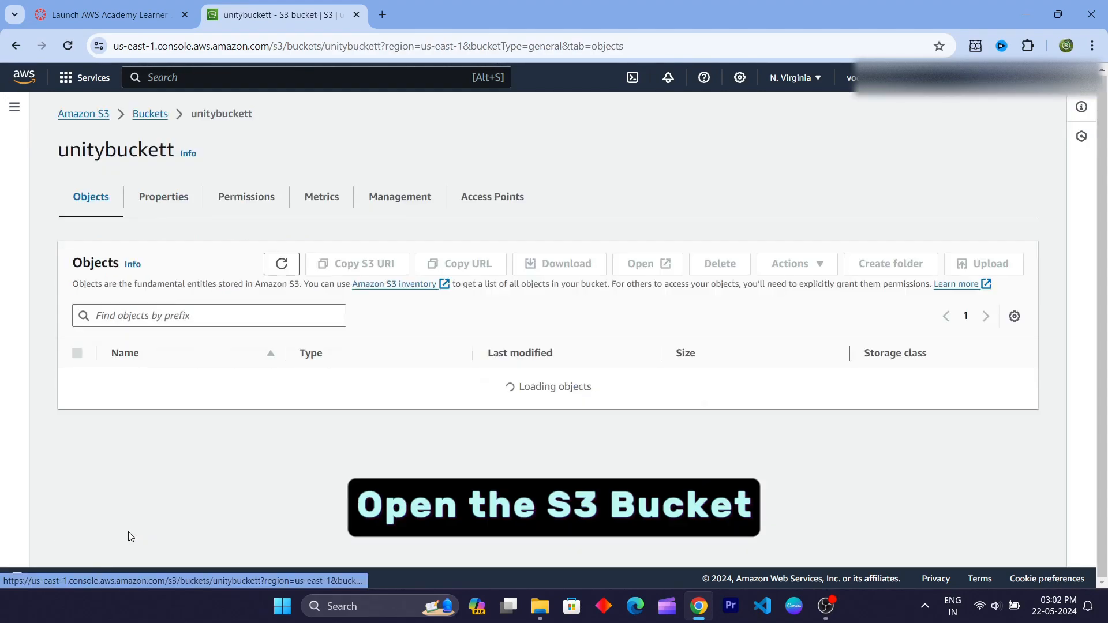
pyautogui.click(537, 437)
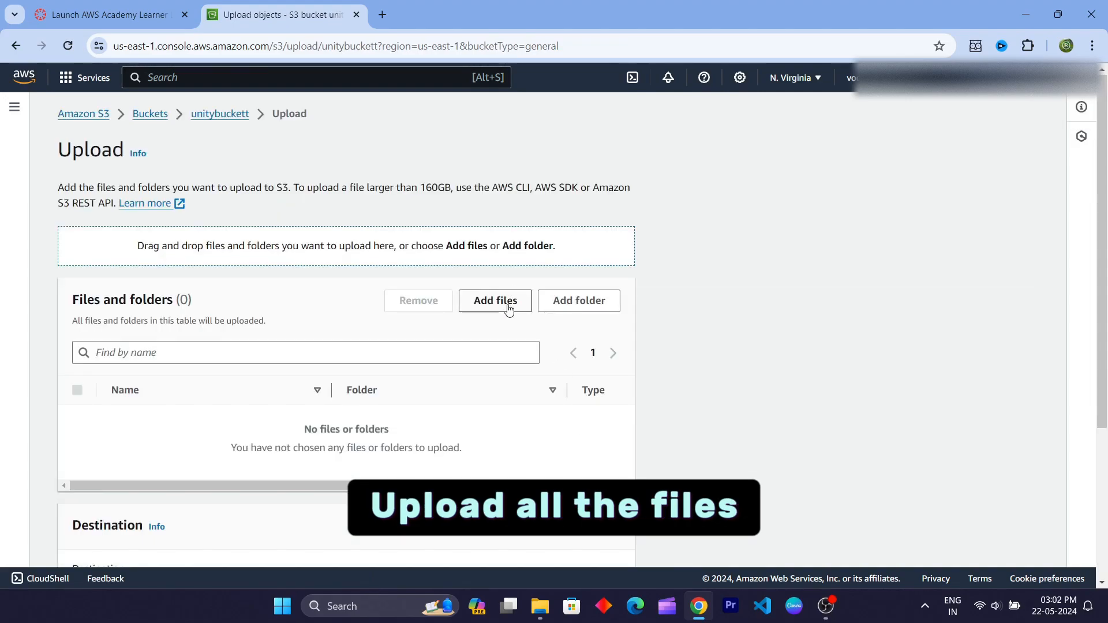
# - Add everything in the Unity Webgl T folder (Build, StreamingAssets, TemplateData and index.html) to the bucket's upload list
pyautogui.click(505, 310)
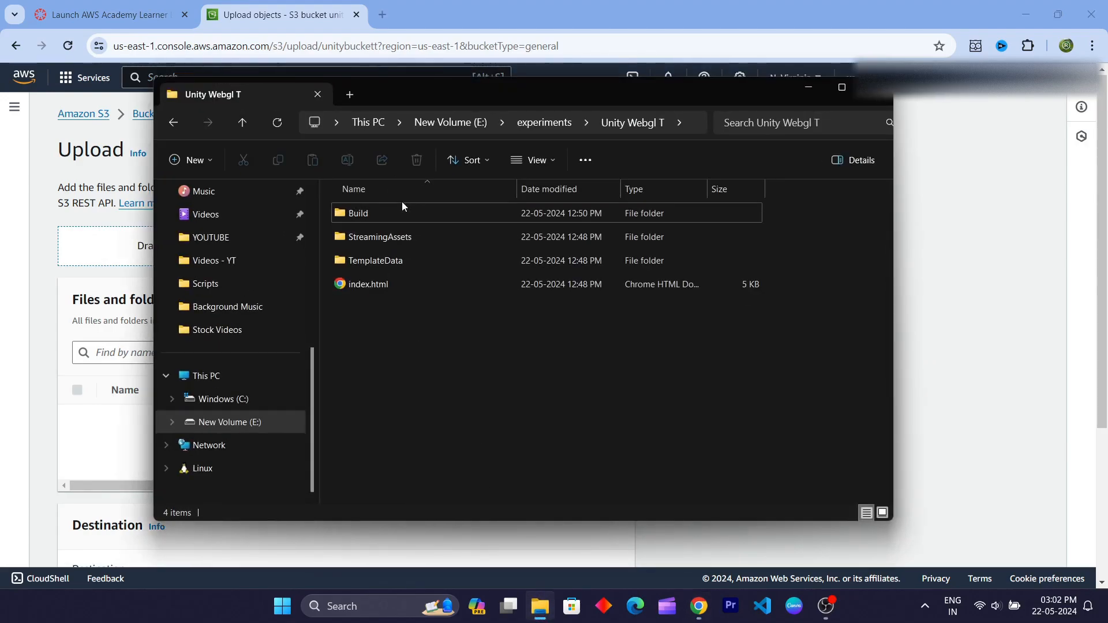
pyautogui.moveTo(643, 362); pyautogui.dragTo(514, 216)
pyautogui.click(511, 383)
pyautogui.moveTo(483, 94); pyautogui.dragTo(870, 147)
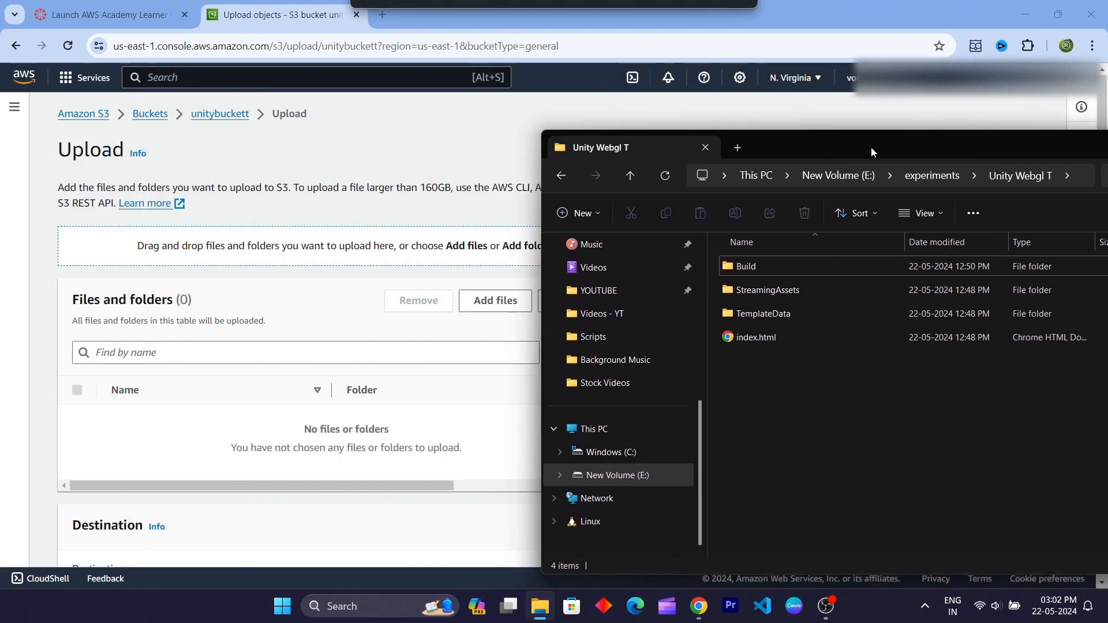
pyautogui.moveTo(932, 421); pyautogui.dragTo(845, 260)
pyautogui.moveTo(781, 341); pyautogui.dragTo(333, 395)
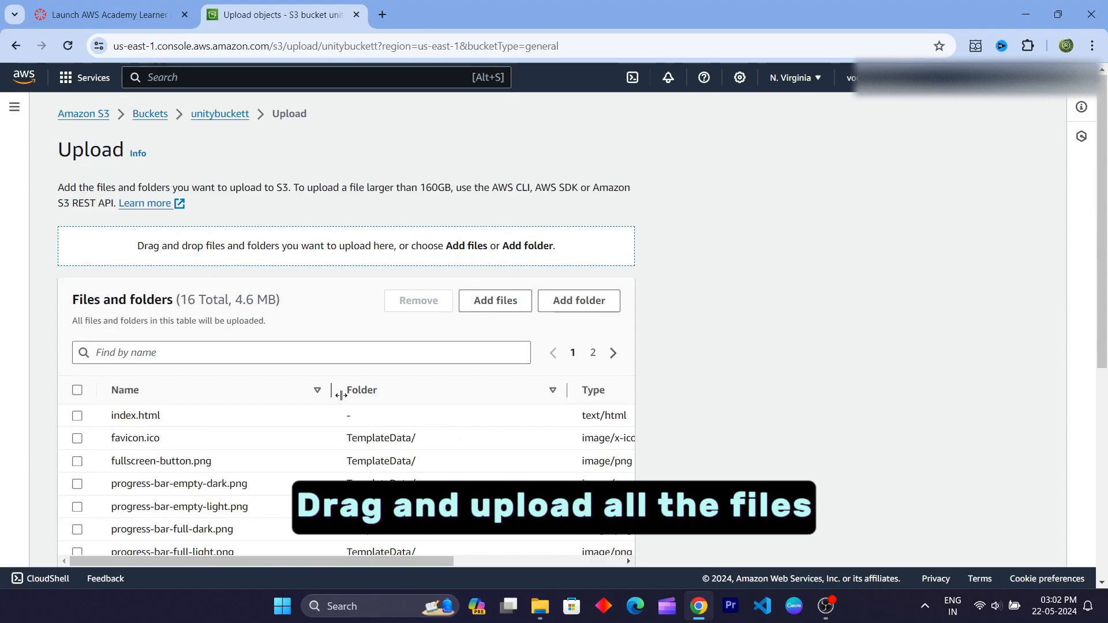
# - Review the files queued for upload and compare them with the contents of the local Unity Webgl T folder
pyautogui.scroll(-3, 677, 327)
pyautogui.scroll(3, 405, 304)
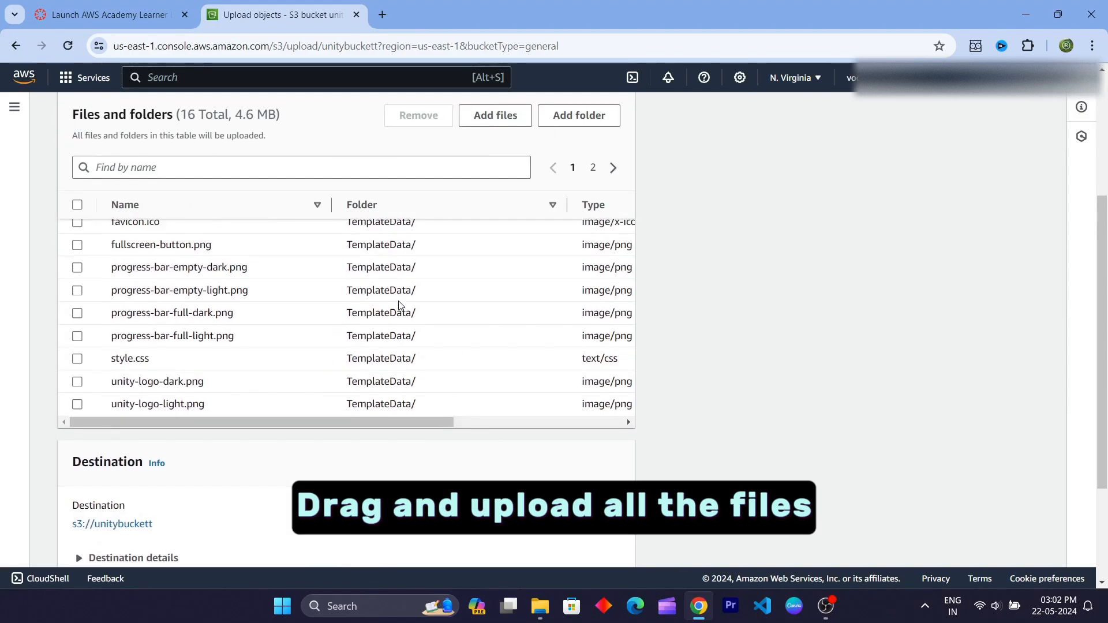
pyautogui.scroll(2, 409, 338)
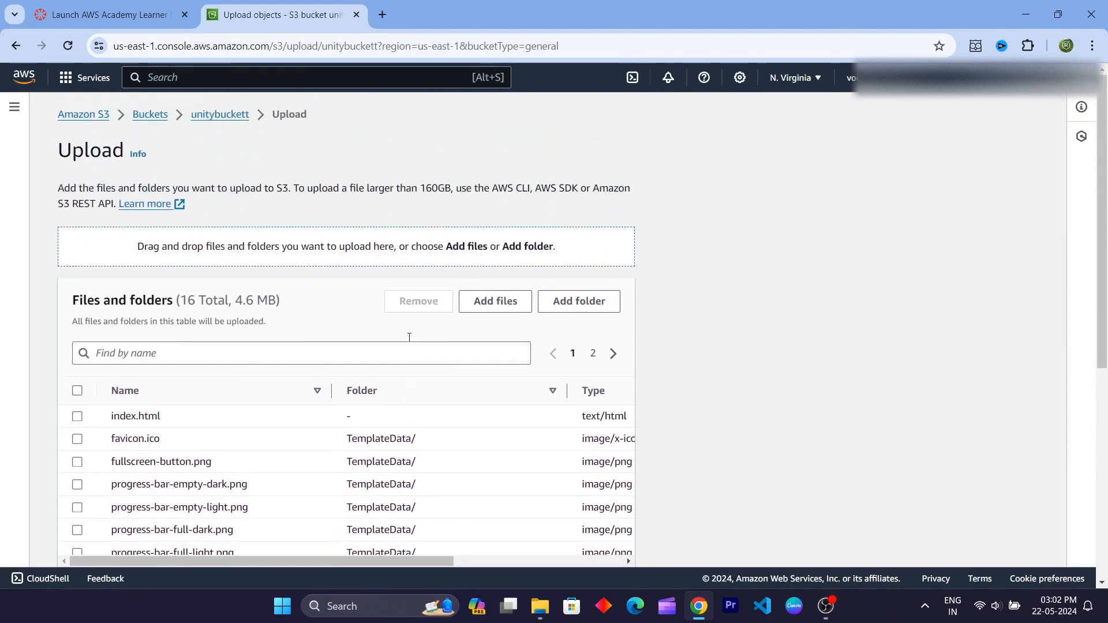
pyautogui.scroll(-5, 640, 404)
pyautogui.scroll(4, 435, 324)
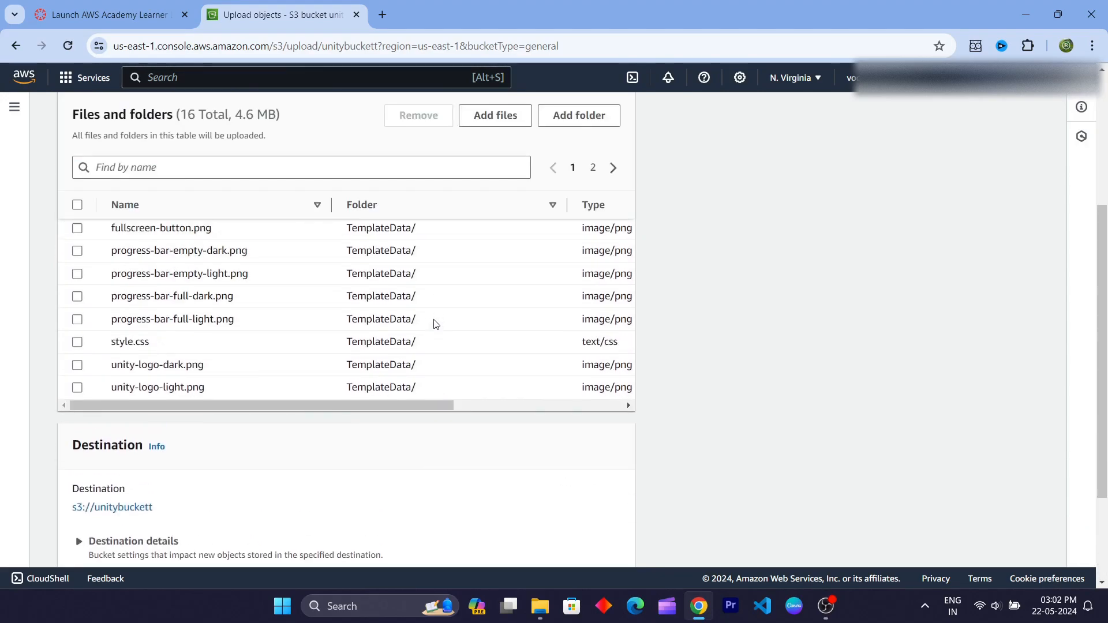
pyautogui.click(540, 606)
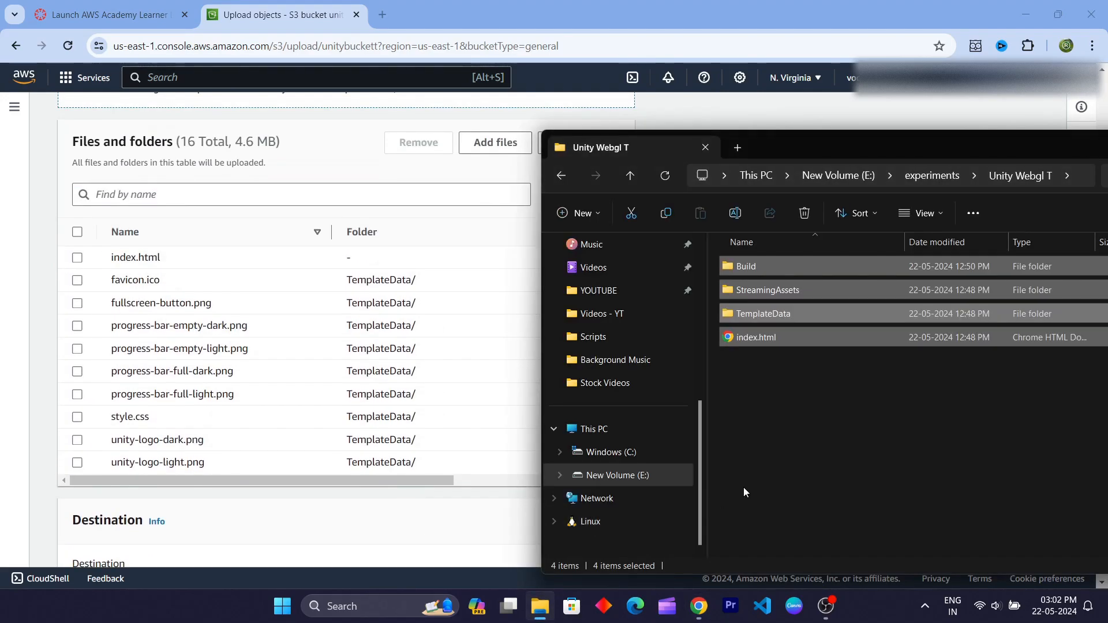
pyautogui.click(56, 392)
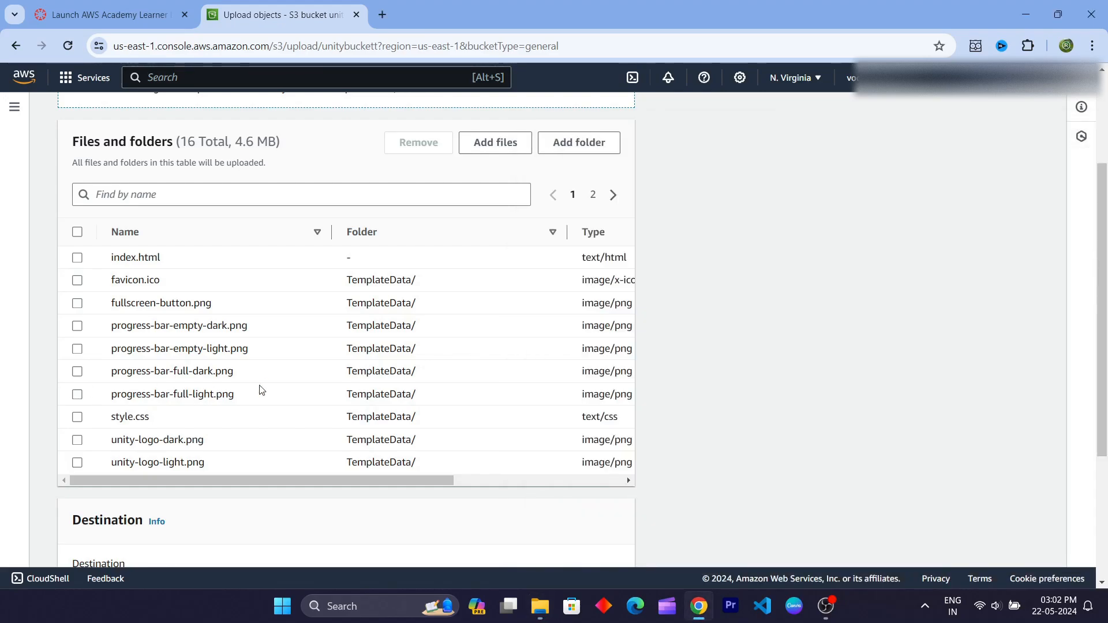
pyautogui.scroll(3, 376, 388)
pyautogui.scroll(-6, 376, 389)
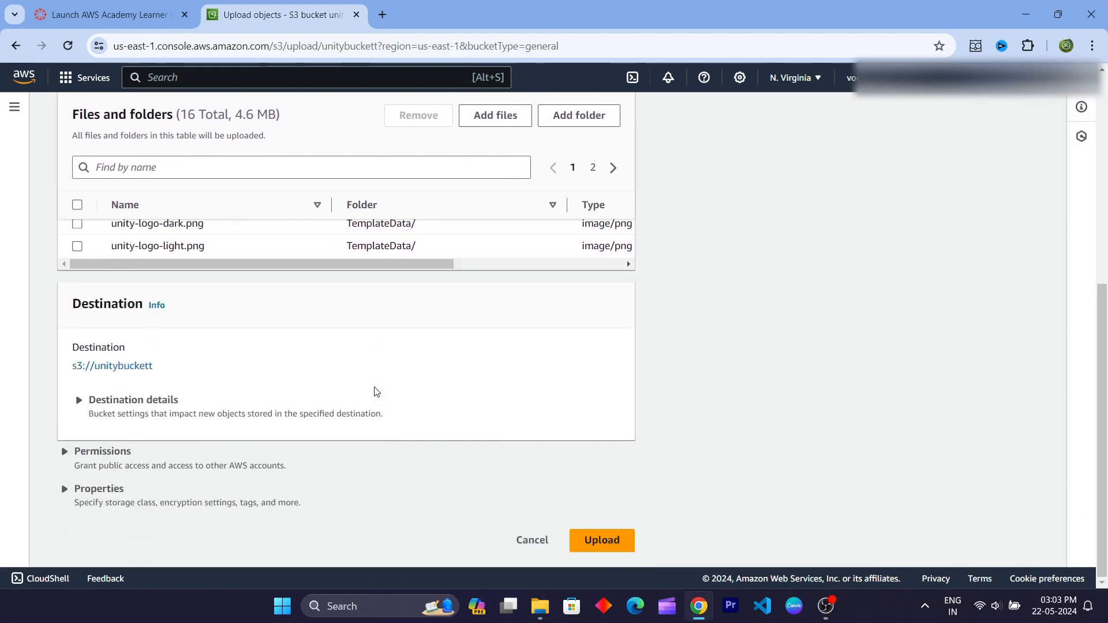
# - Upload the queued files to the unitybuckett bucket and return to its object list once the transfer finishes
pyautogui.click(604, 540)
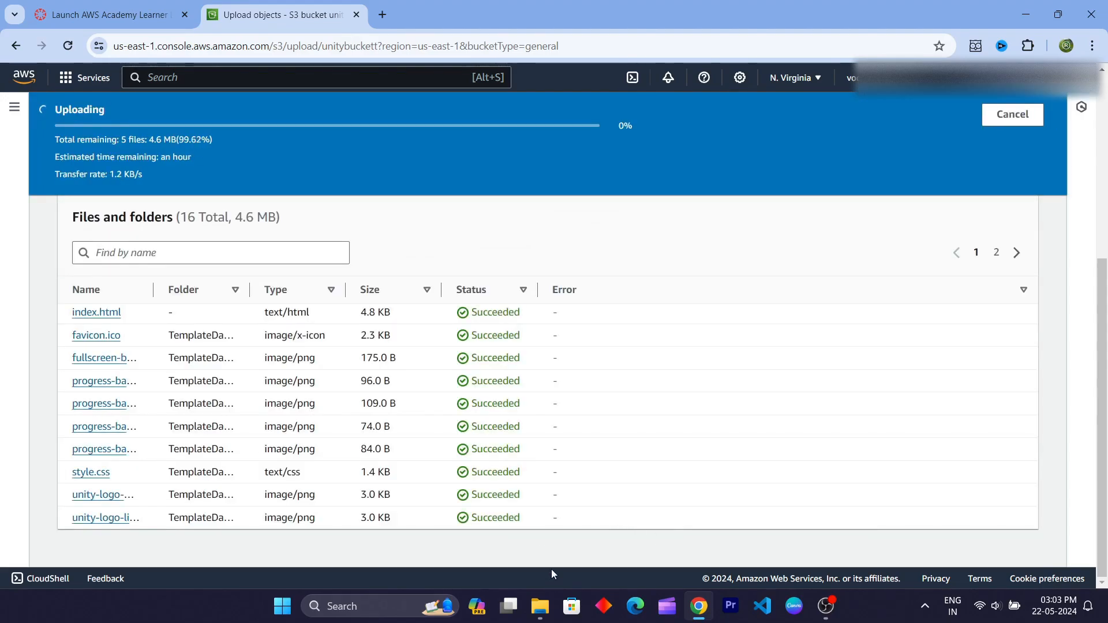
pyautogui.scroll(2, 500, 445)
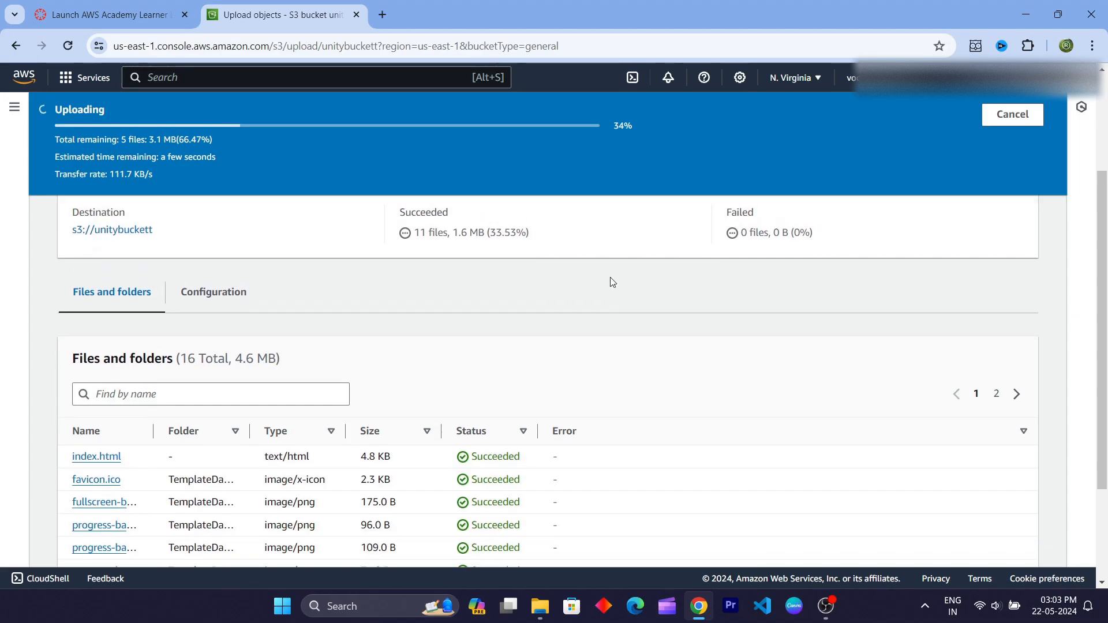
pyautogui.scroll(-3, 611, 281)
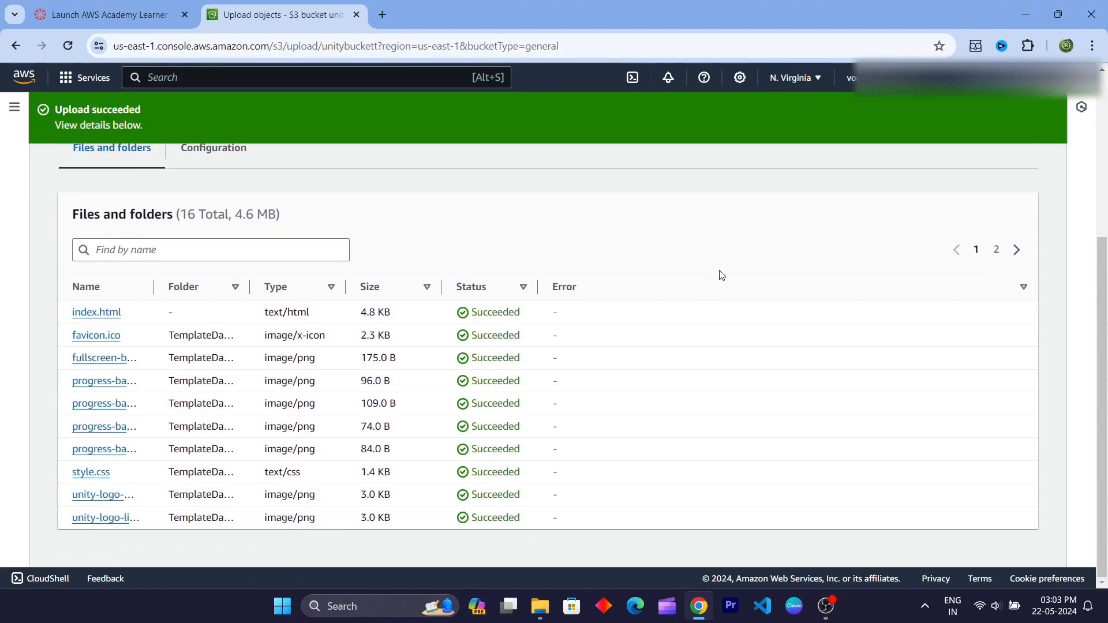
pyautogui.scroll(5, 721, 275)
pyautogui.click(1007, 179)
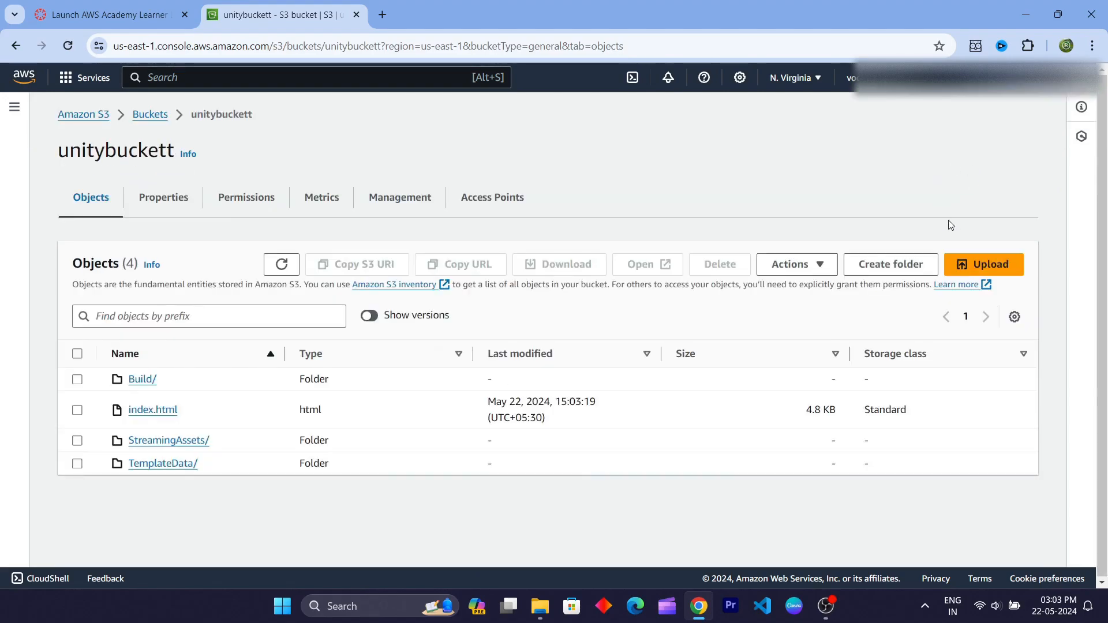
# - Make all objects in the bucket (Build, index.html, StreamingAssets and TemplateData) public using ACL, and close the status page
pyautogui.click(77, 355)
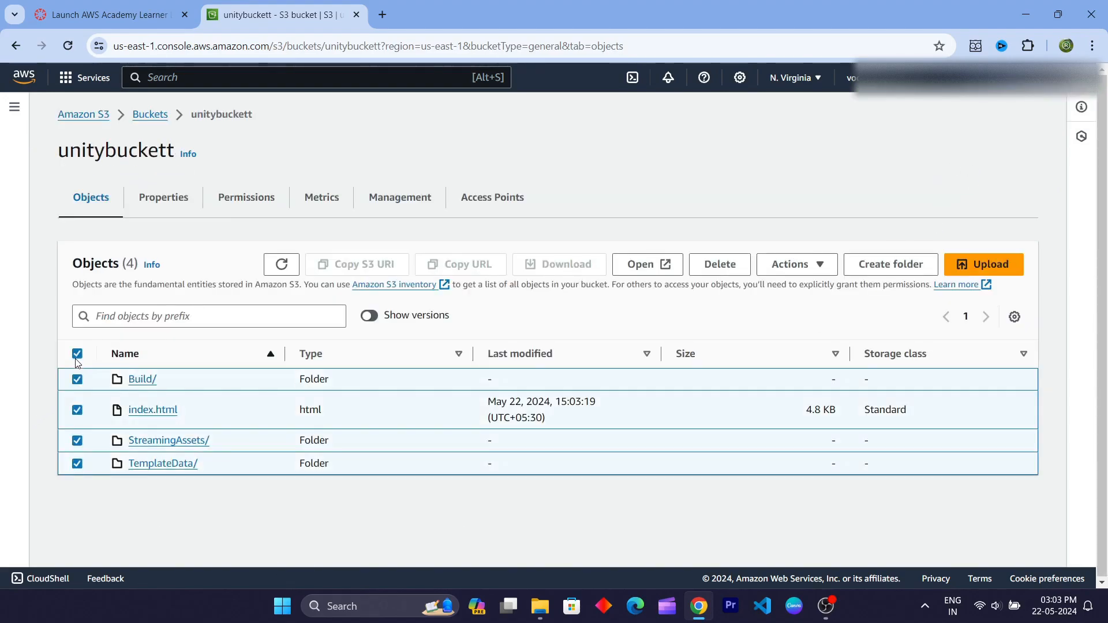
pyautogui.click(822, 264)
pyautogui.scroll(-1, 829, 370)
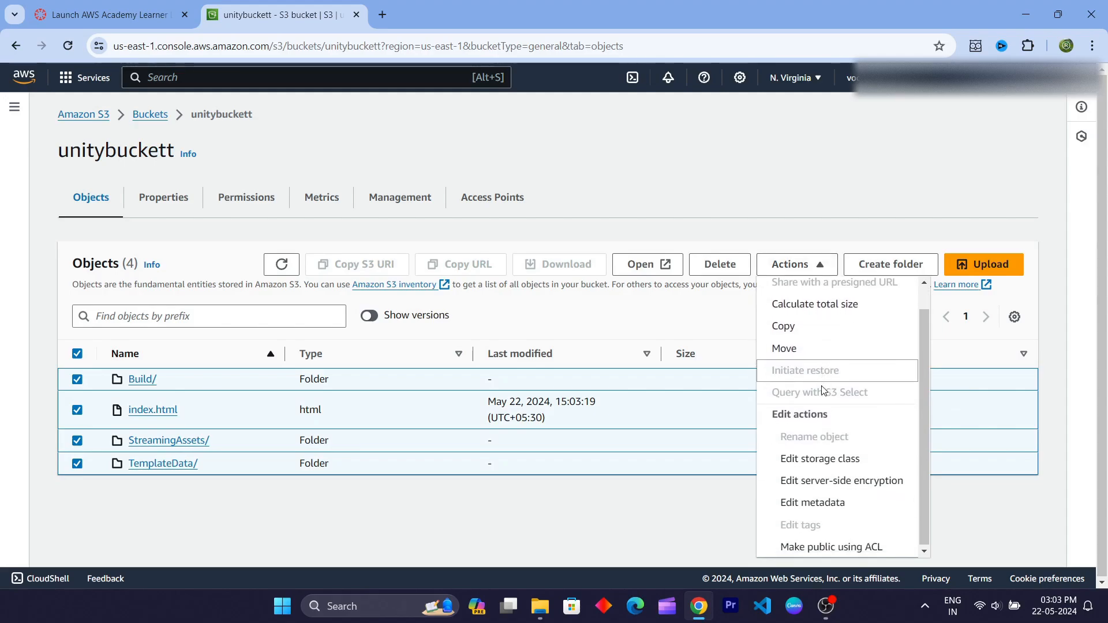
pyautogui.click(867, 548)
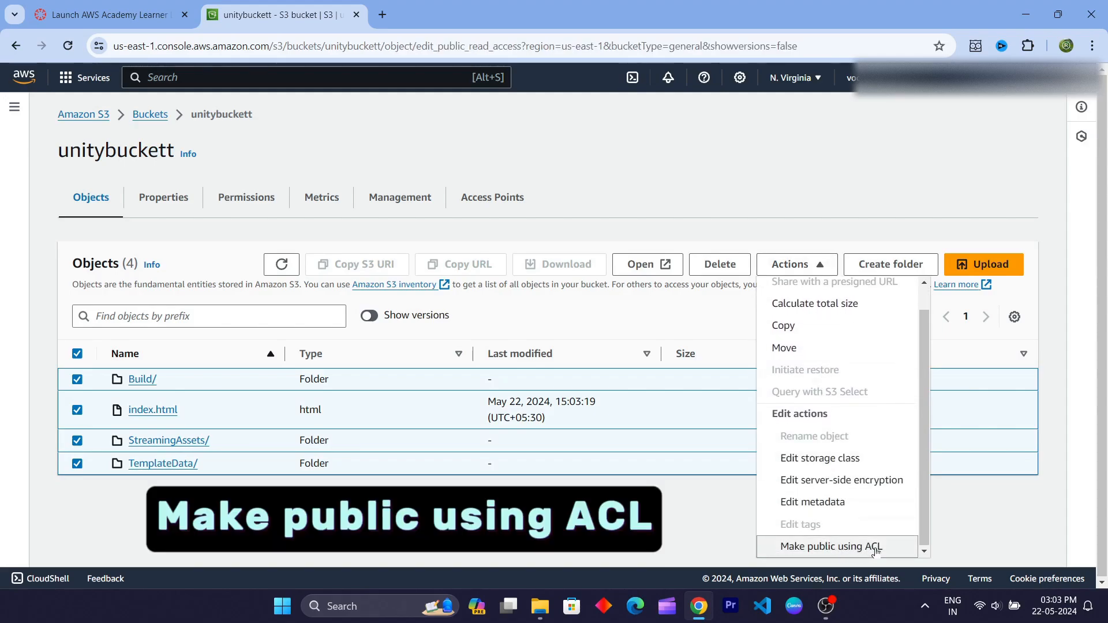
pyautogui.scroll(-1, 644, 431)
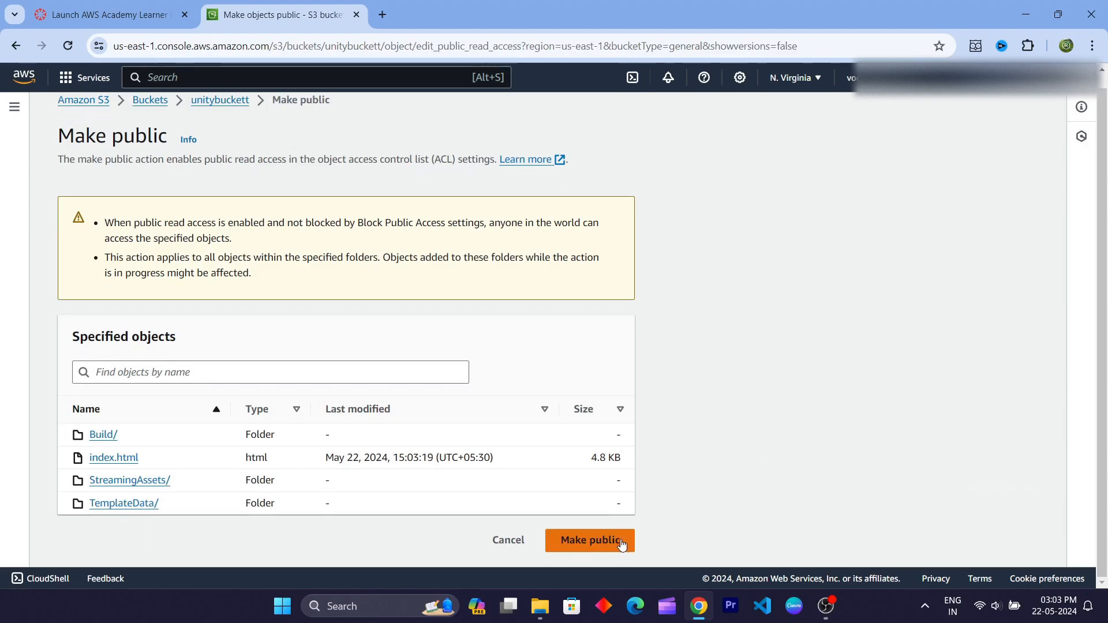
pyautogui.click(620, 539)
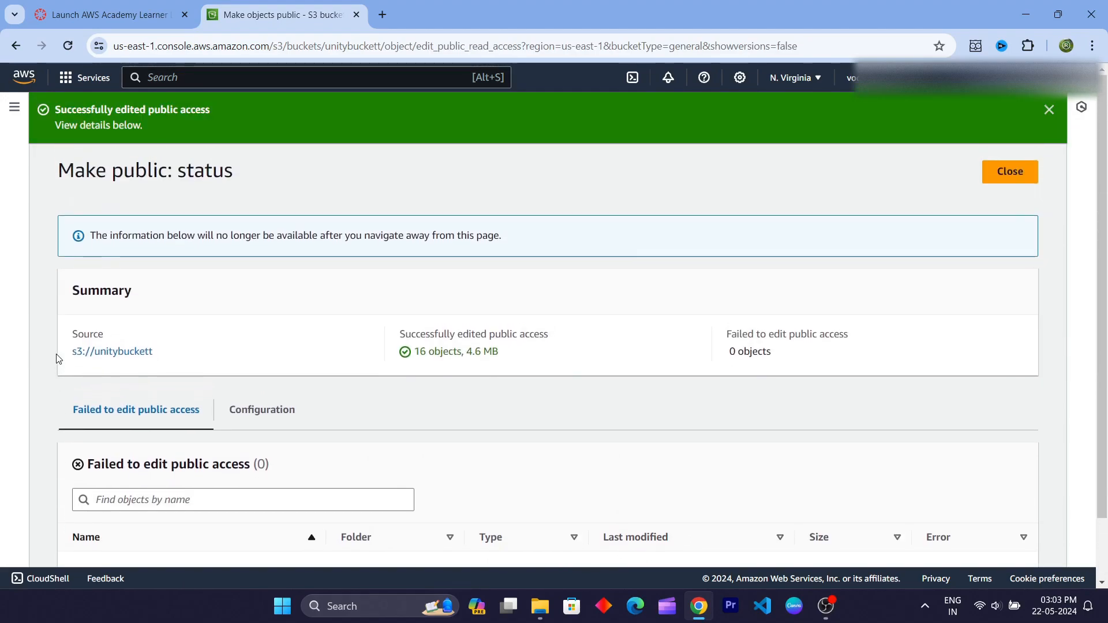
pyautogui.click(1008, 174)
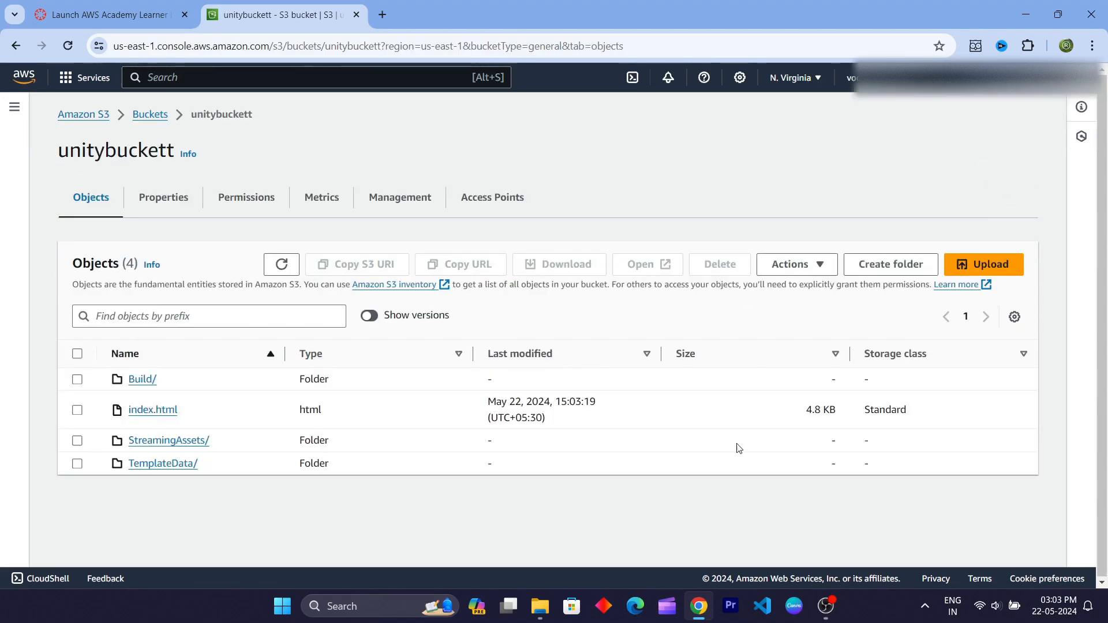
# - Open the index.html object's details and copy its Object URL
pyautogui.click(159, 410)
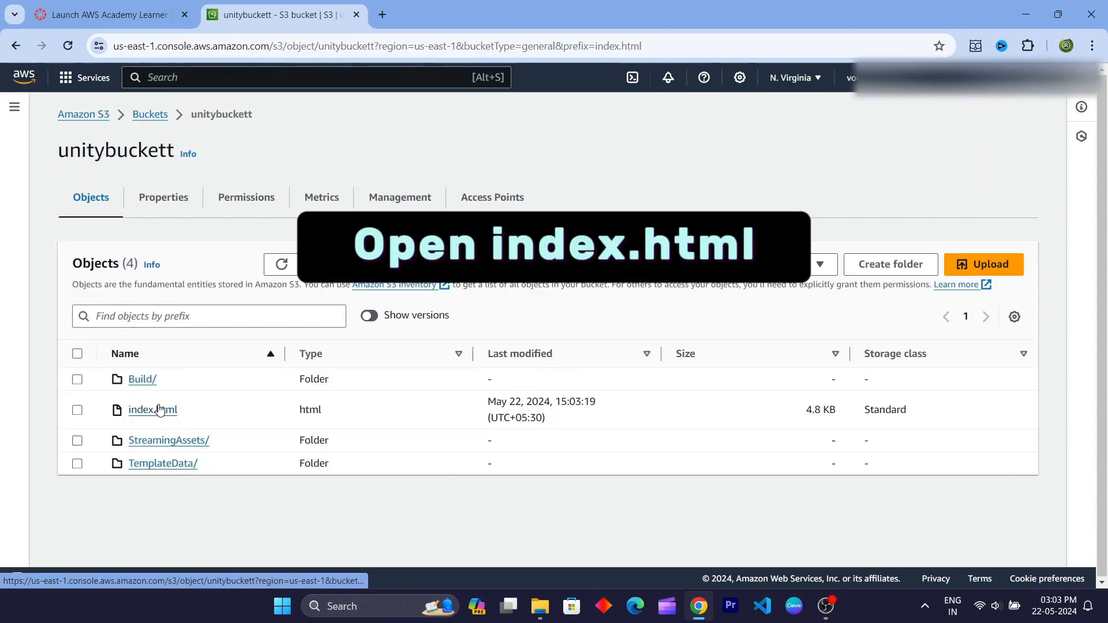
pyautogui.scroll(-1, 517, 450)
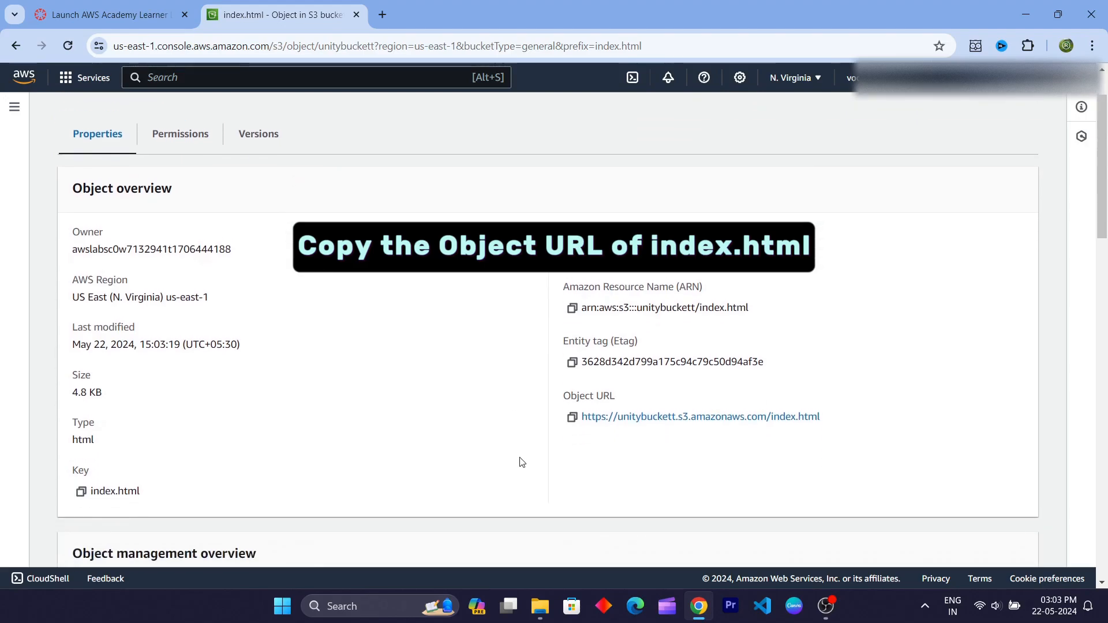
pyautogui.click(572, 418)
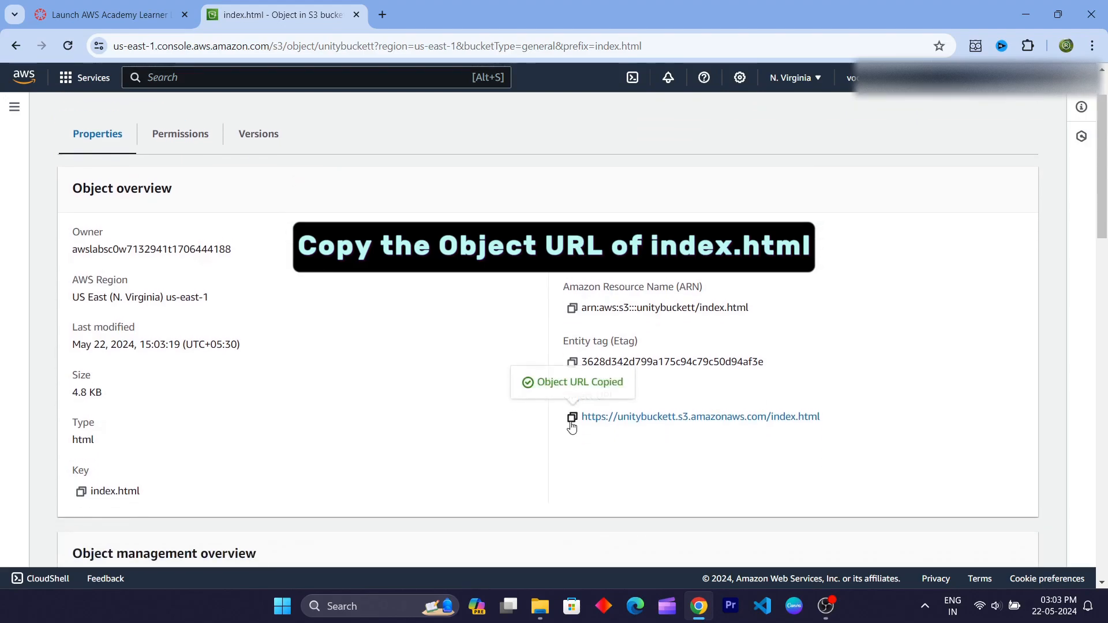
# - Load the copied index.html Object URL in a new browser tab to run the hosted game
pyautogui.click(380, 14)
pyautogui.hotkey('ctrl', 'v')
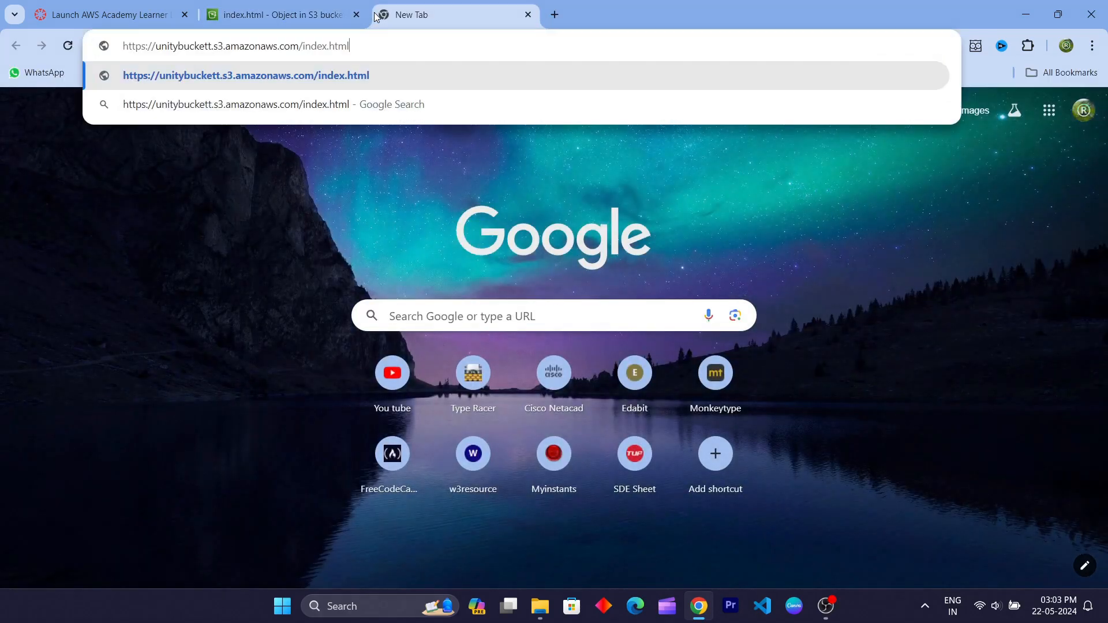
pyautogui.press('Return')
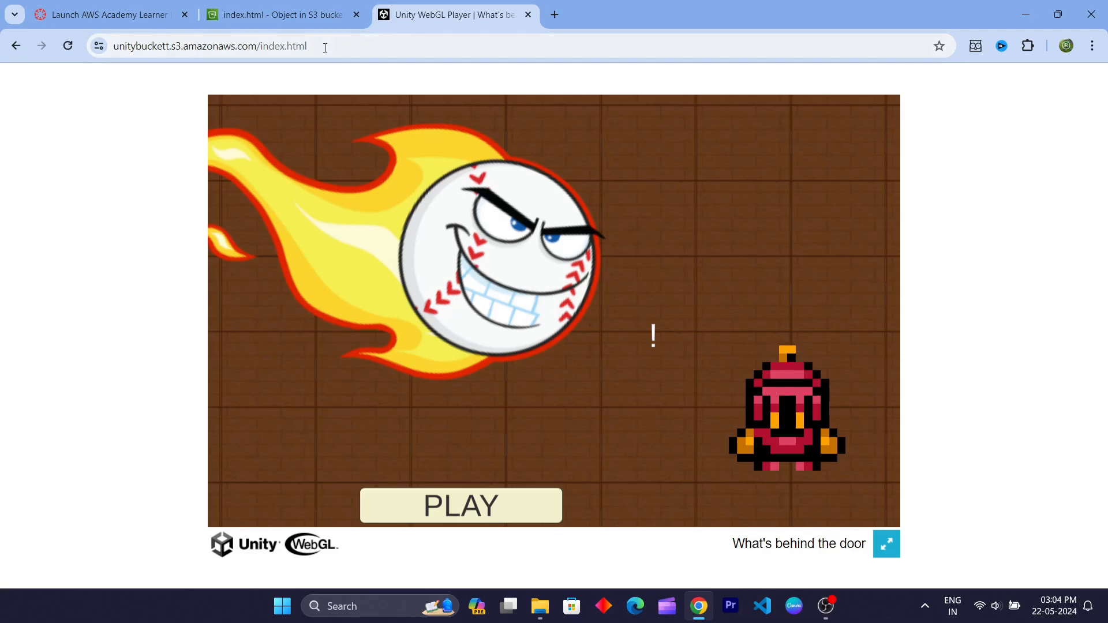
pyautogui.moveTo(309, 46); pyautogui.dragTo(84, 45)
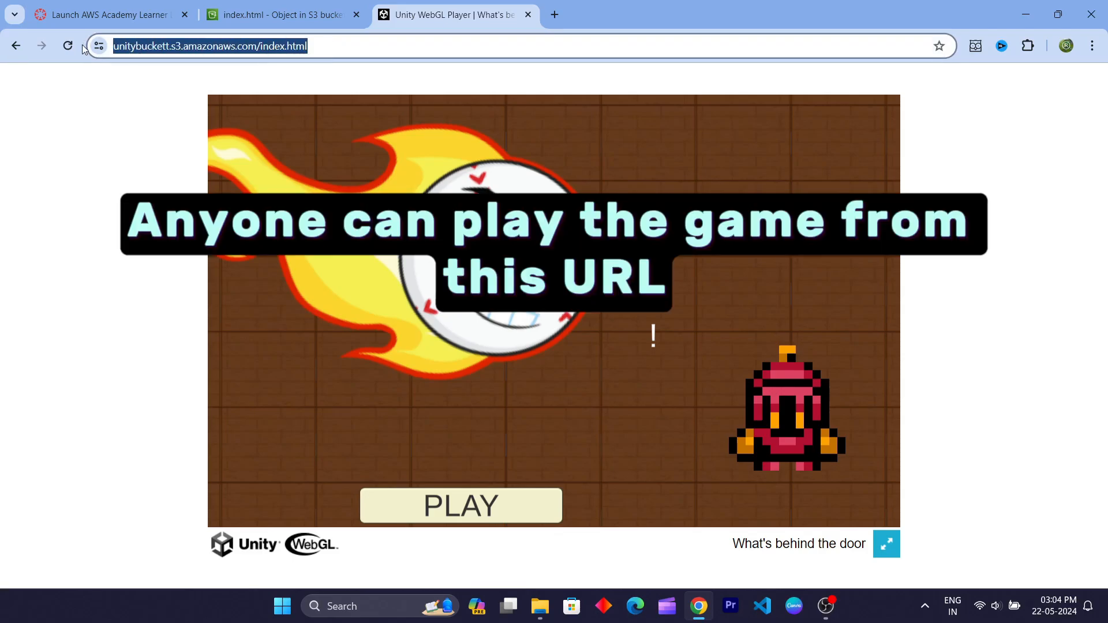
pyautogui.click(91, 106)
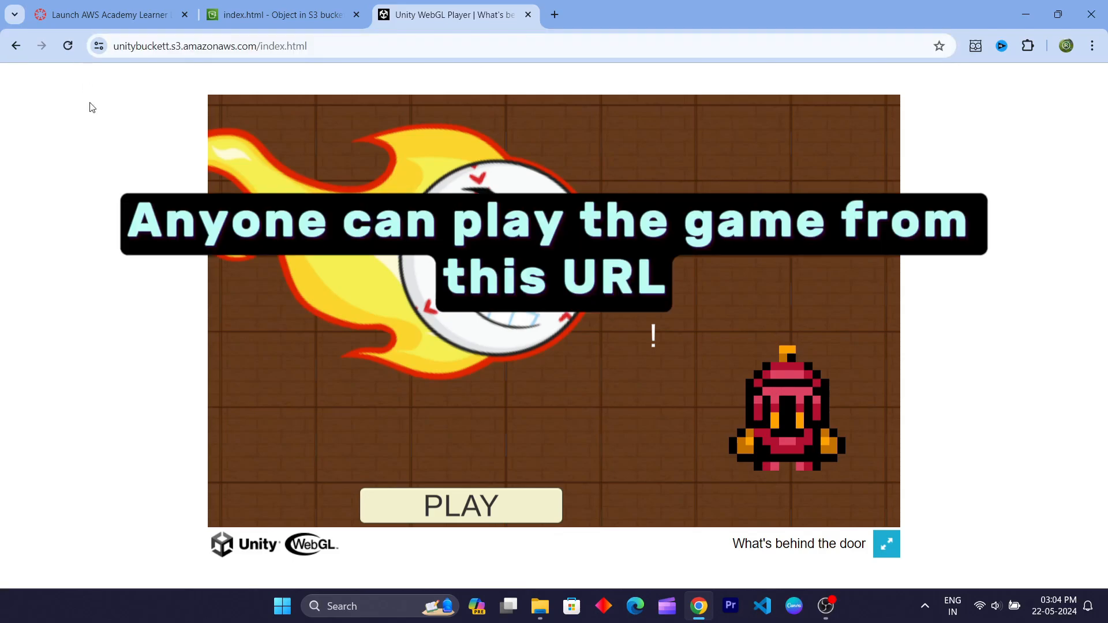
# - Start the game and walk the character to the rug to go through to the room with coloured doors
pyautogui.click(380, 519)
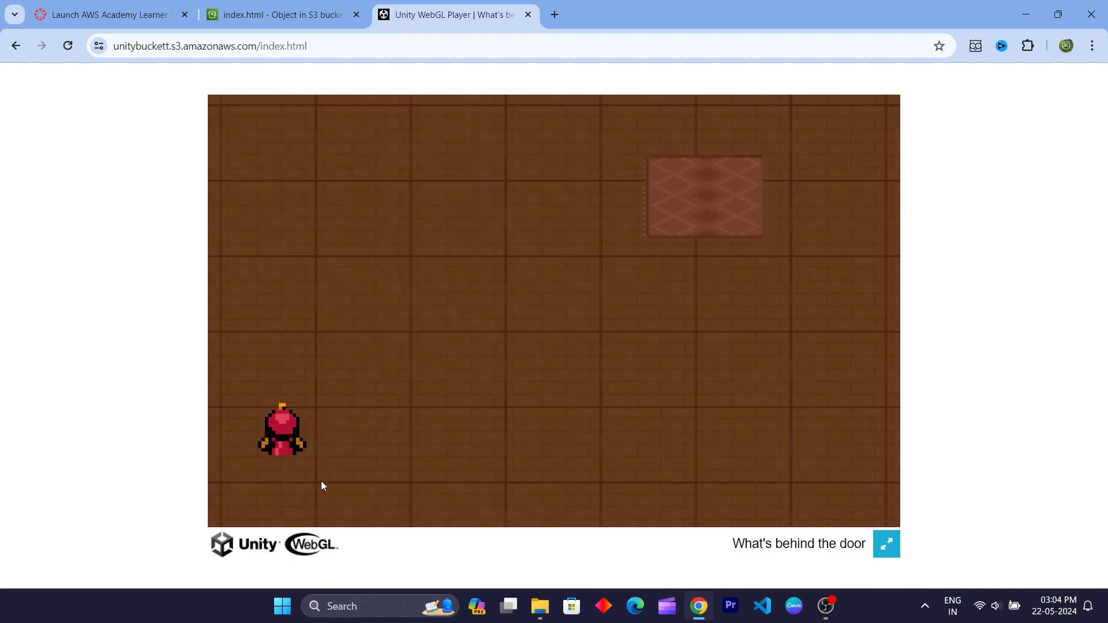
pyautogui.press('d')
pyautogui.press('w')
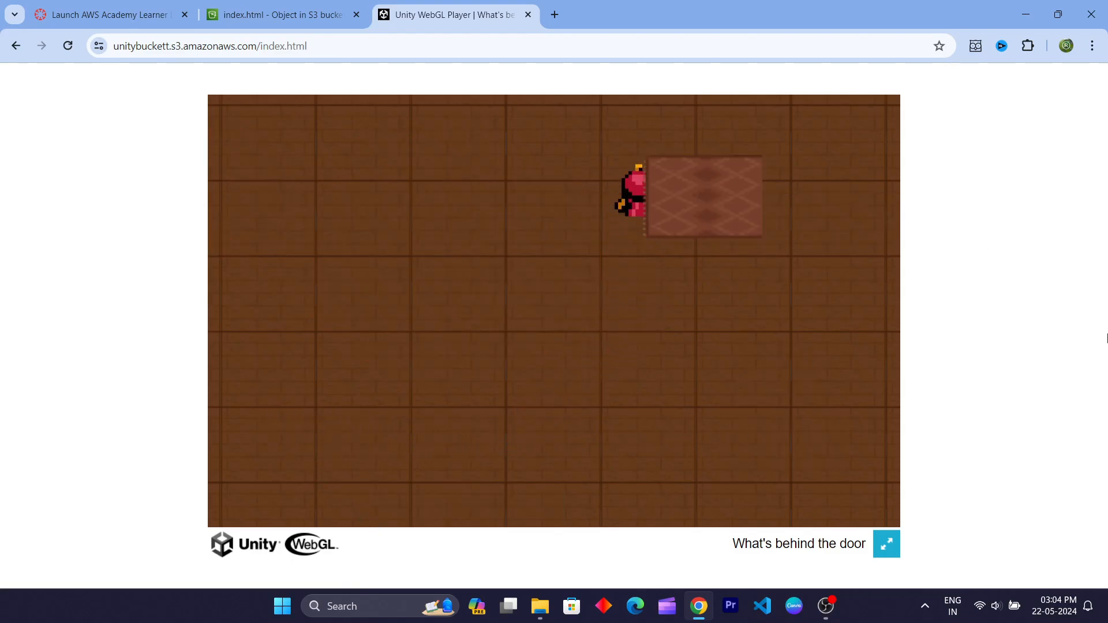
pyautogui.press('e')
pyautogui.press('d')
pyautogui.press('w')
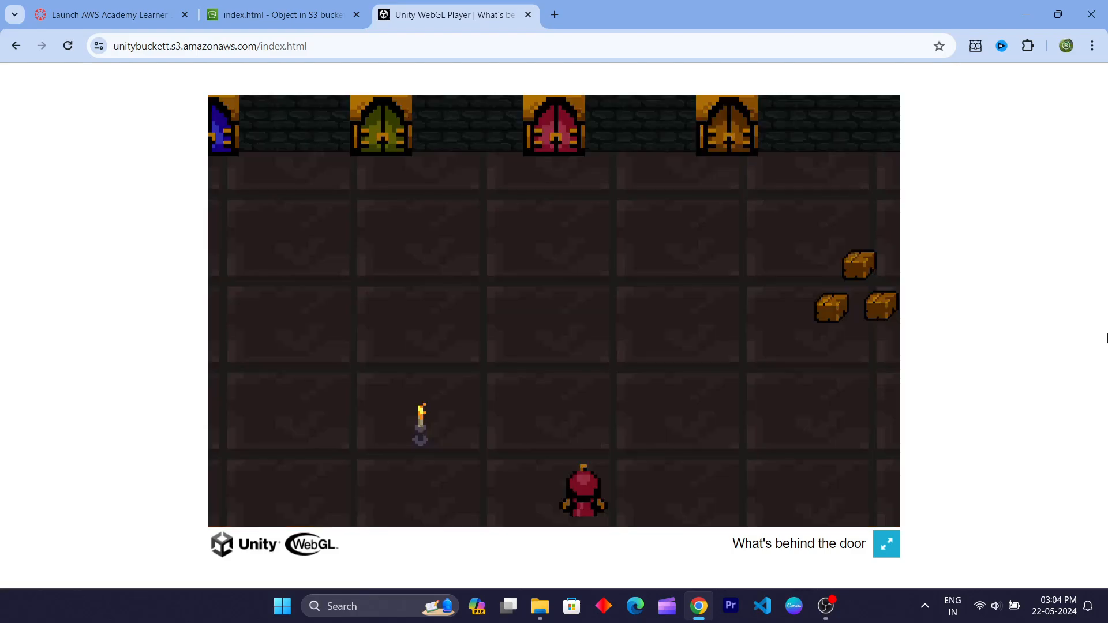
# - Test the hosted game by moving the character around the dungeon room while dodging the flaming ball
pyautogui.press('a')
pyautogui.press('w')
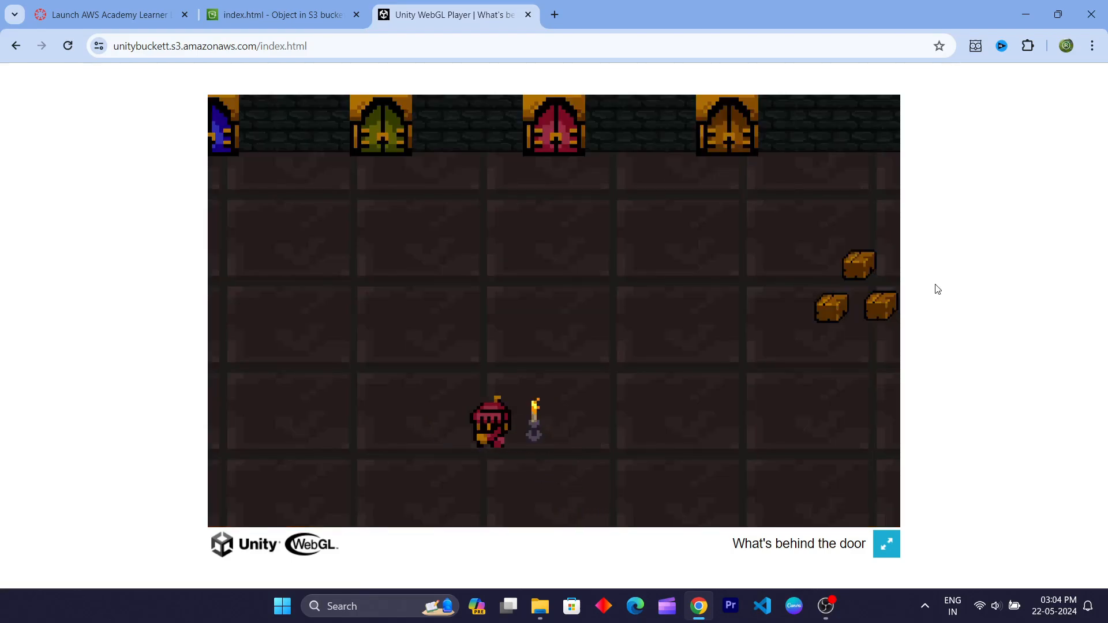
pyautogui.press('d')
pyautogui.press('w')
pyautogui.press('a')
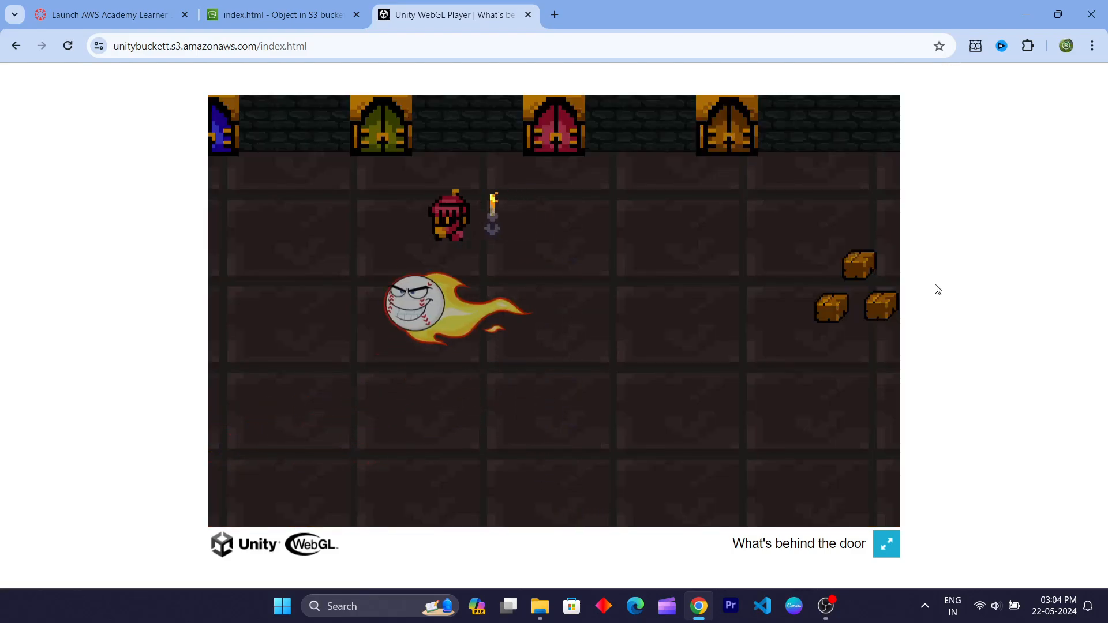
pyautogui.press('s')
pyautogui.press('d')
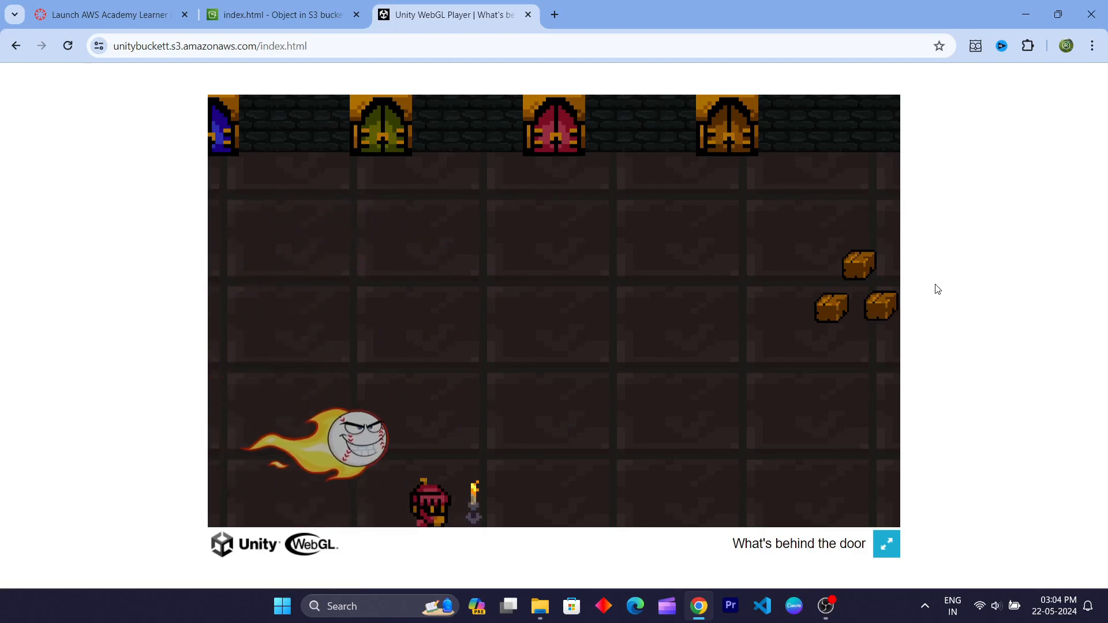
pyautogui.press('w')
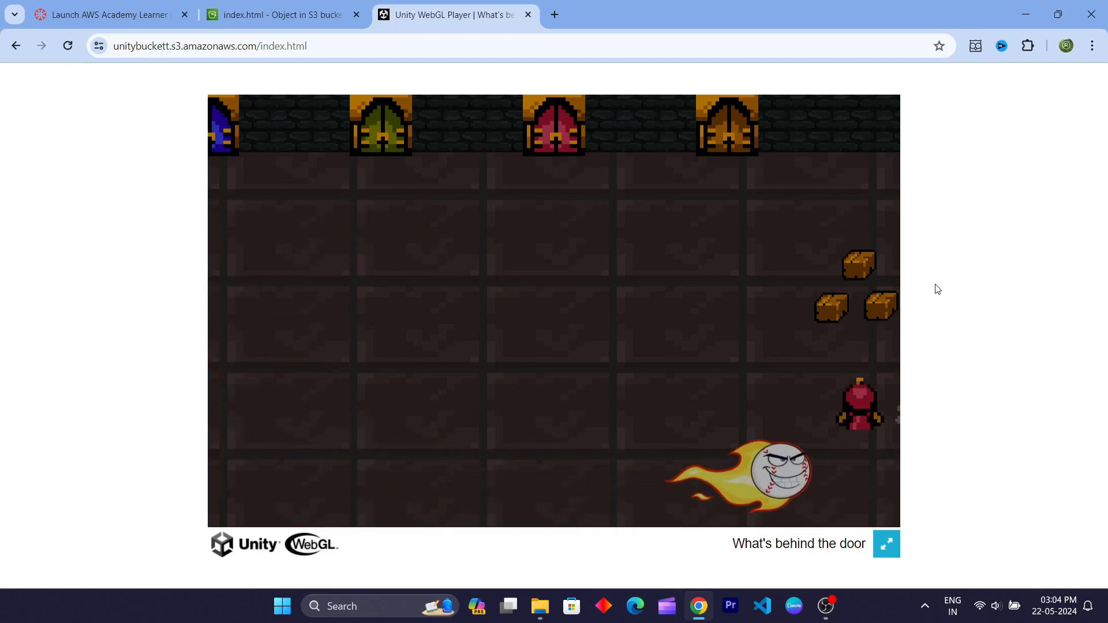